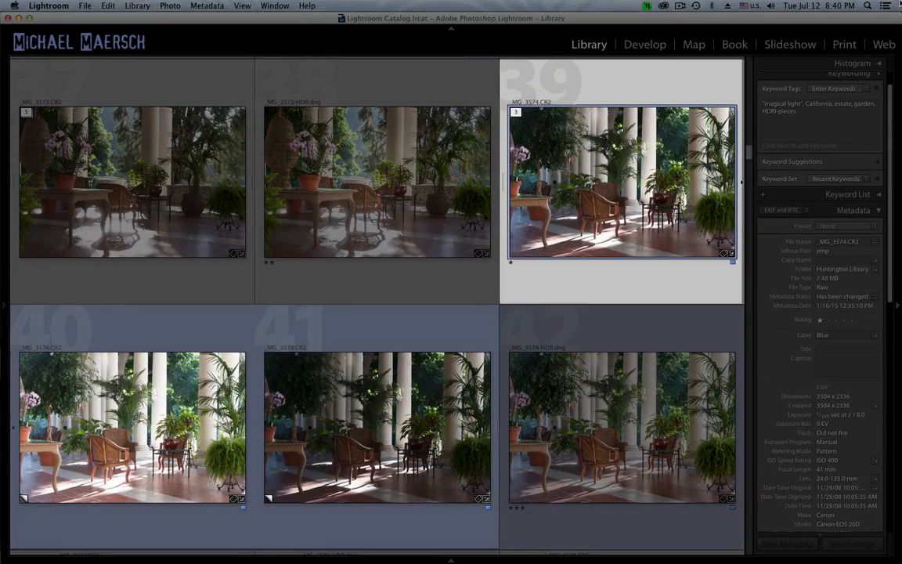
# Look through the bracketed _MG_3574 exposures, ending on the merged _MG_3574-HDR.dng
pyautogui.press('Right')
pyautogui.press('Right')
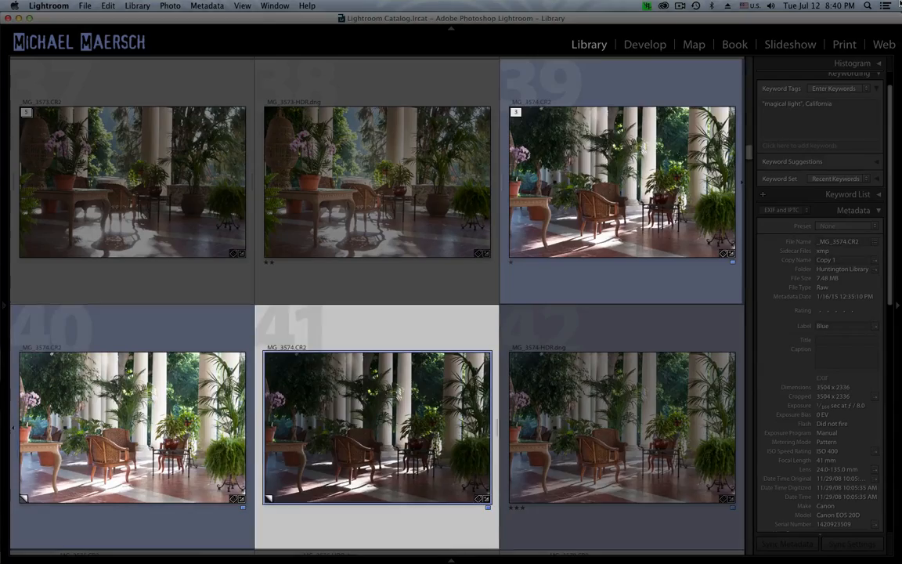
pyautogui.press('Right')
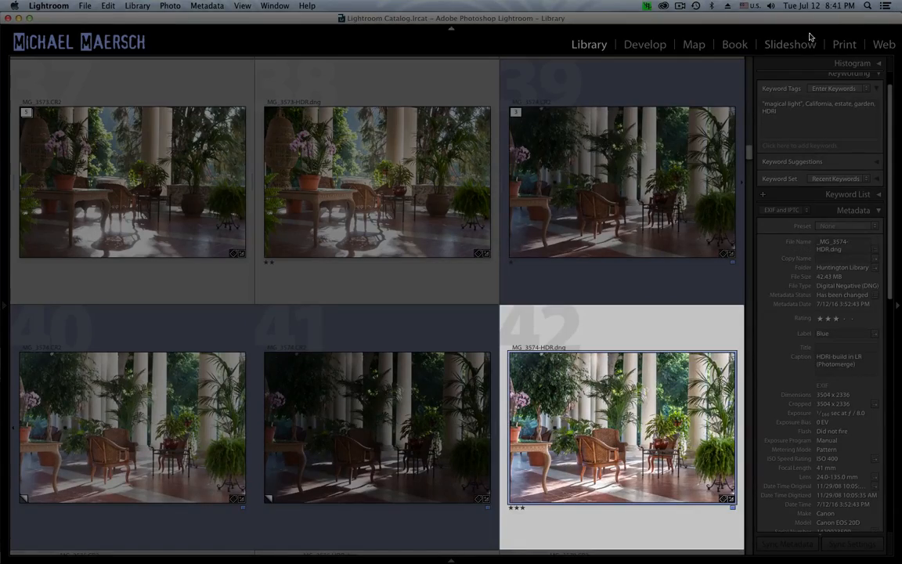
pyautogui.press('e')
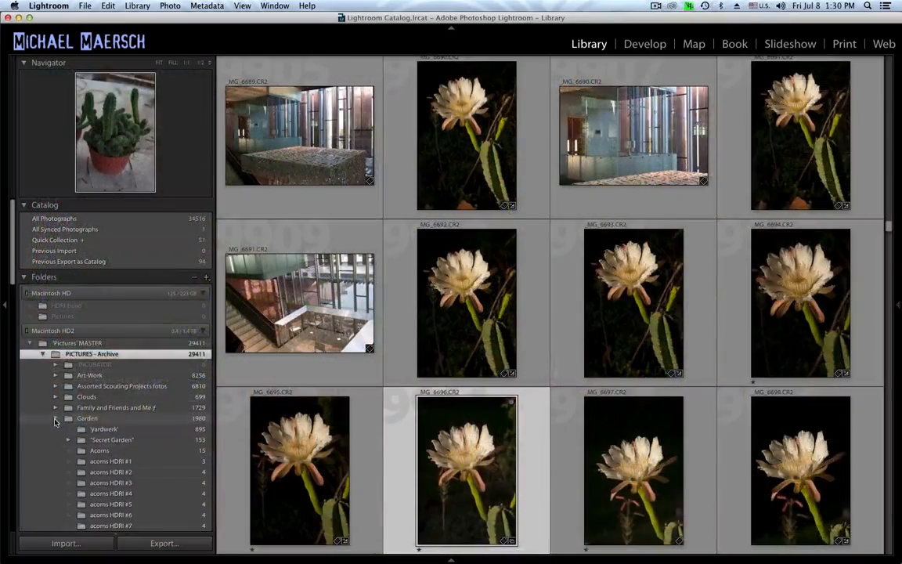
# Show the photos of the Night-blooming Cirrus folder inside the Garden folder
pyautogui.scroll(-8, 62, 429)
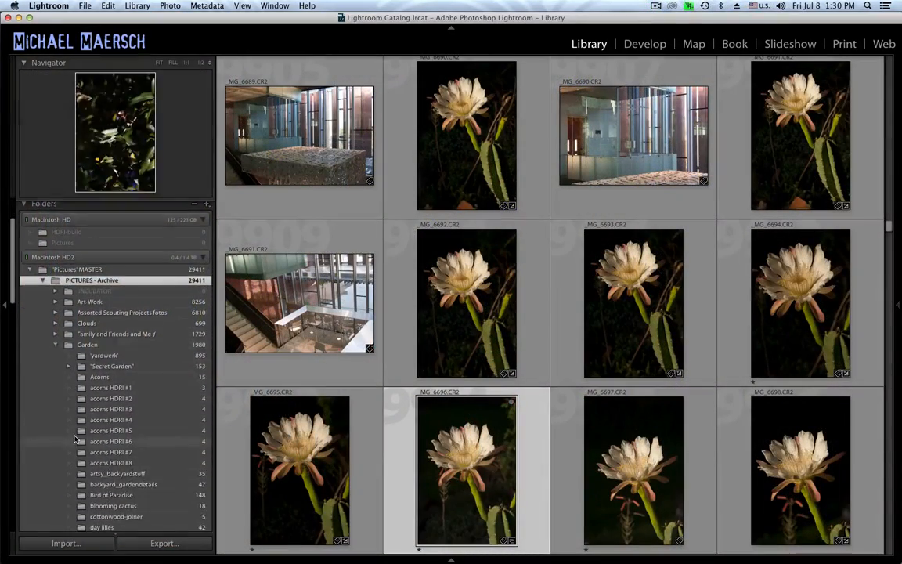
pyautogui.scroll(-4, 76, 439)
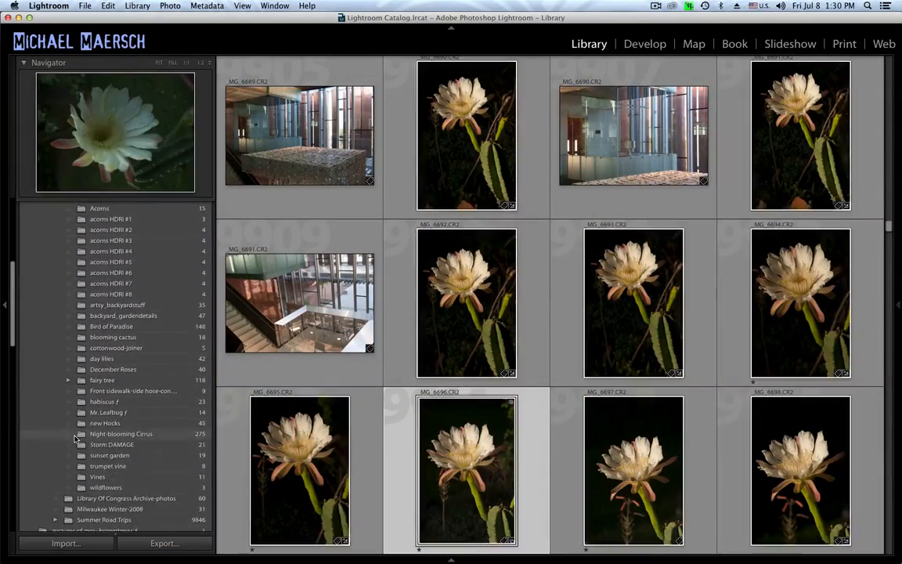
pyautogui.scroll(3, 76, 439)
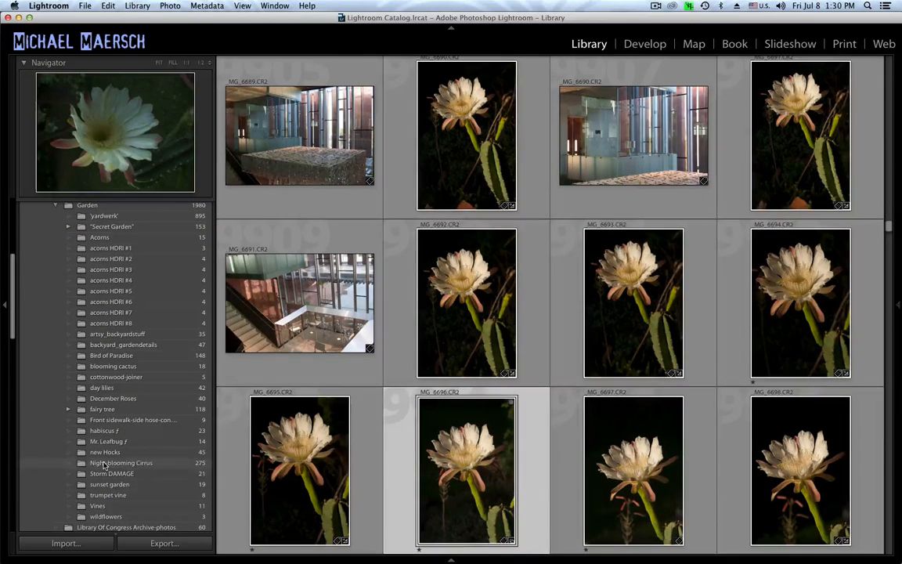
pyautogui.click(104, 463)
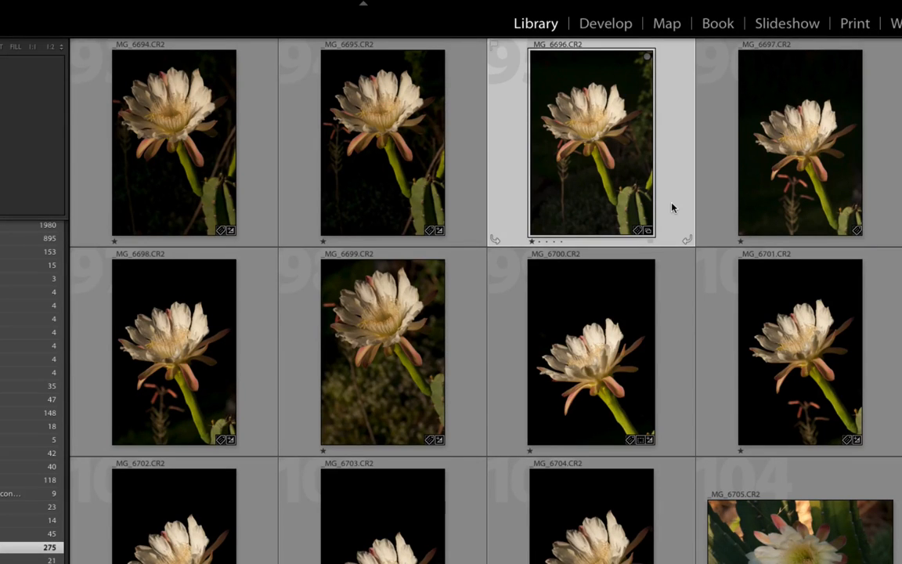
# Take the flower photo _MG_6696.CR2 into the Develop module and set its Exposure to +0.30
pyautogui.press('d')
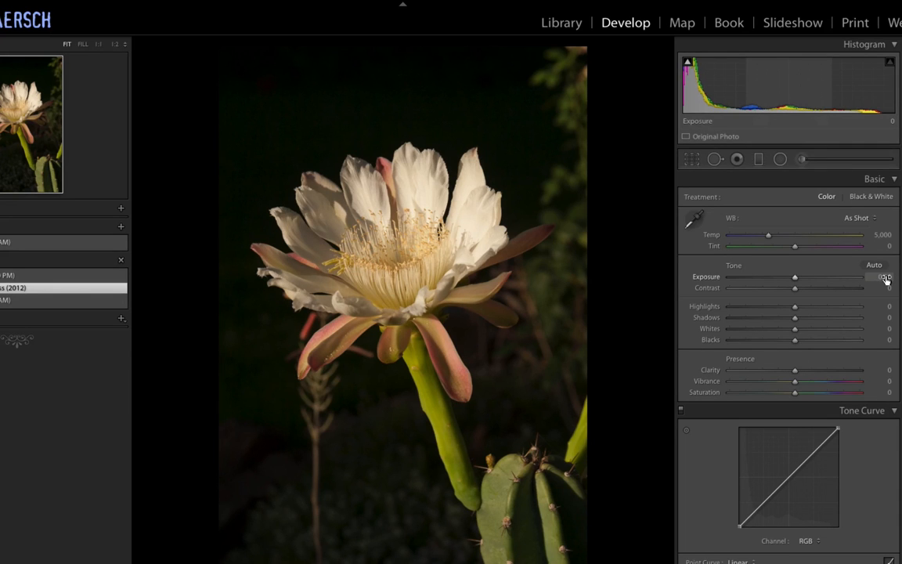
pyautogui.click(884, 277)
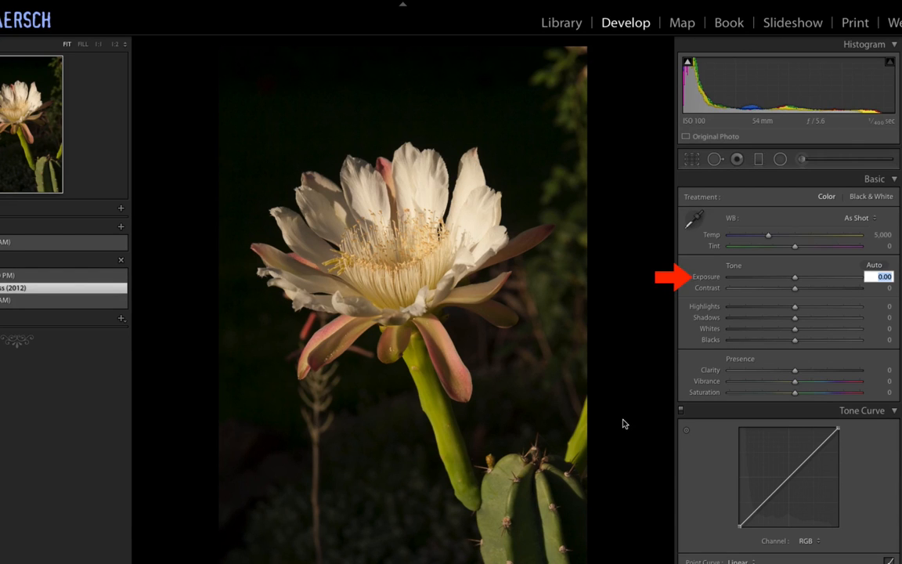
pyautogui.press('Up')
pyautogui.press('Up')
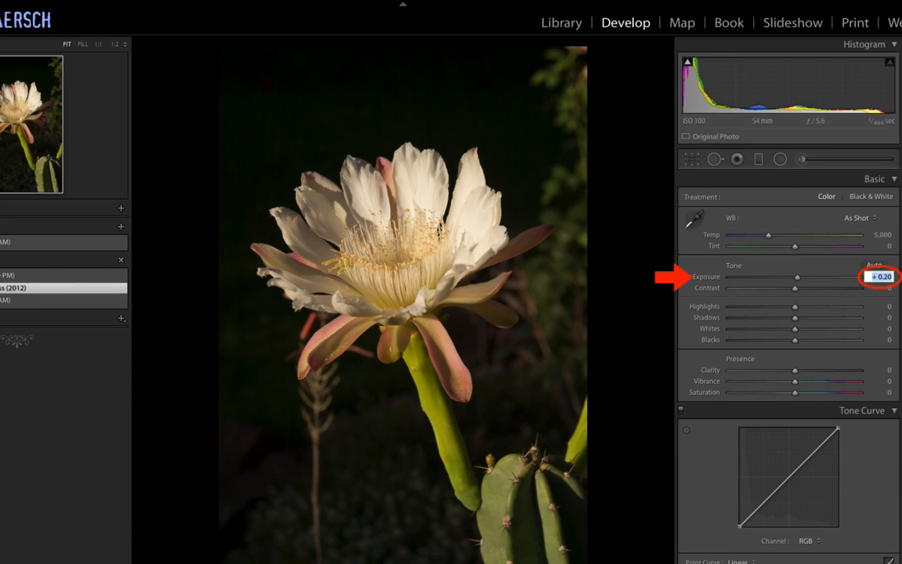
pyautogui.press('Up')
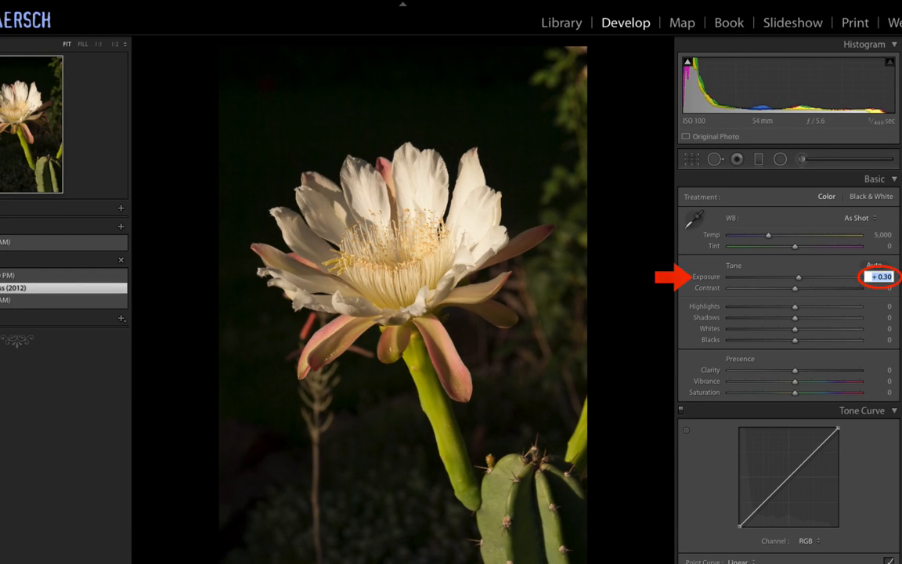
pyautogui.press('Return')
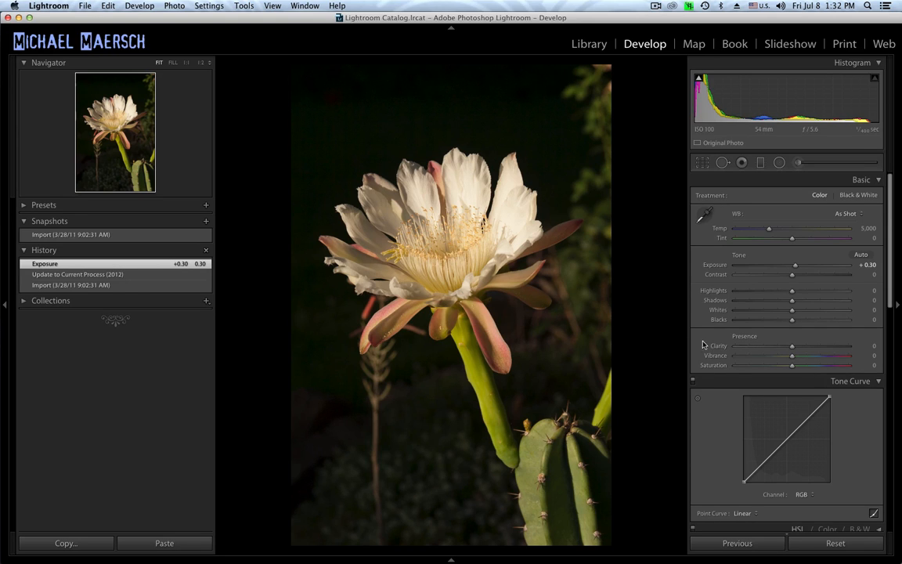
# Raise the flower photo's Exposure to +1.30 and commit it as a separate history state
pyautogui.click(865, 265)
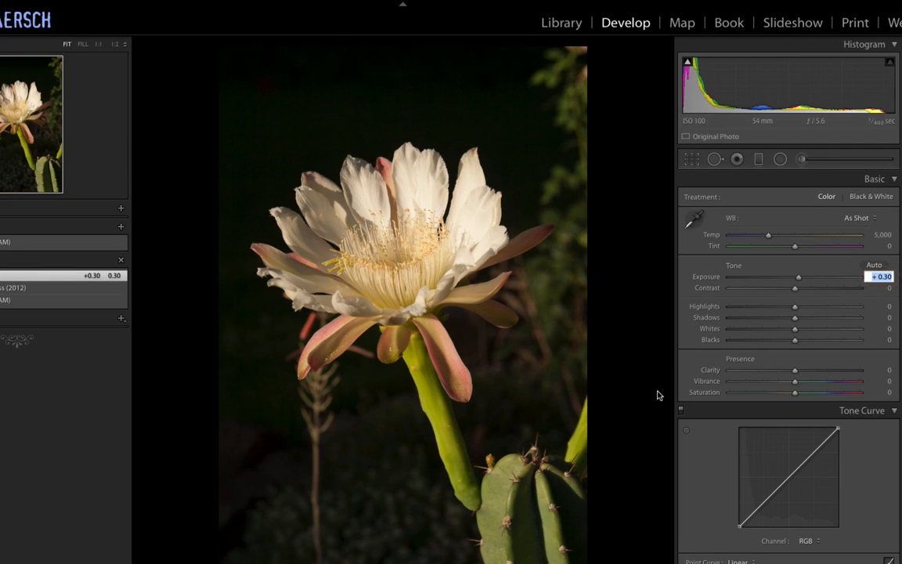
pyautogui.press('Up')
pyautogui.press('Up')
pyautogui.press('Up')
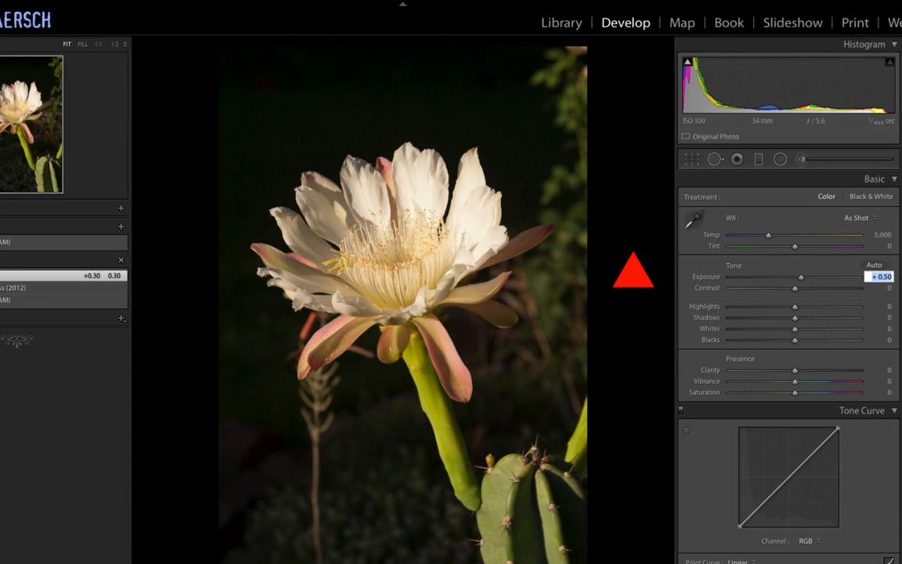
pyautogui.press('Up')
pyautogui.press('Up')
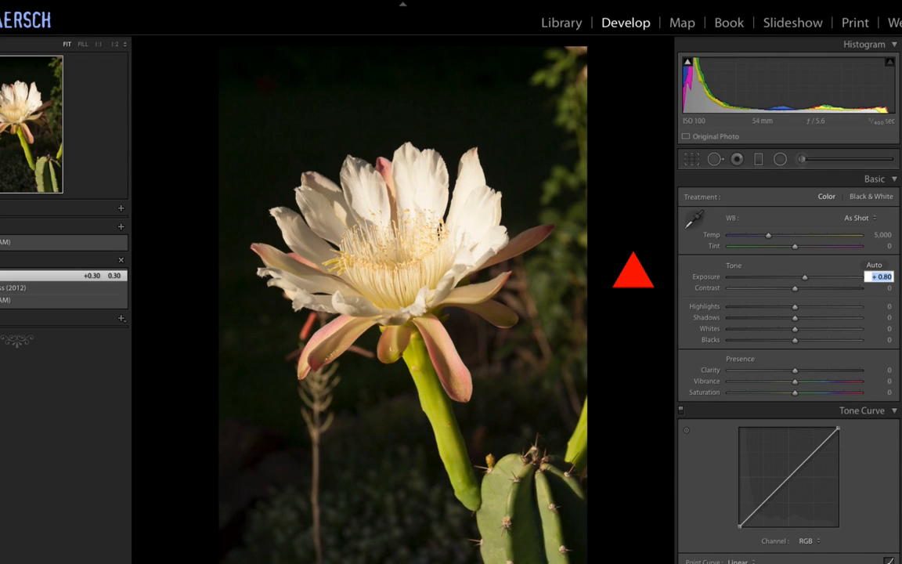
pyautogui.press('Up')
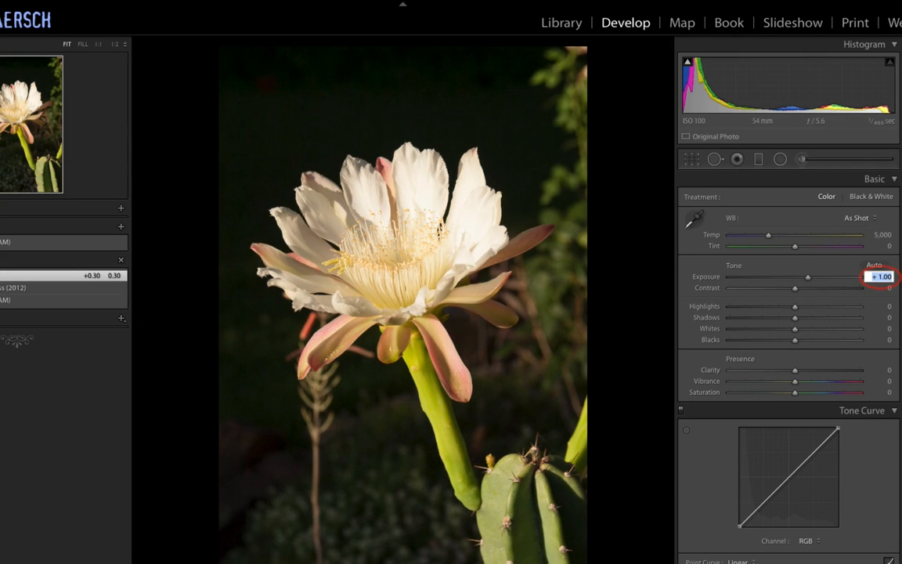
pyautogui.press('Up')
pyautogui.press('Up')
pyautogui.press('Up')
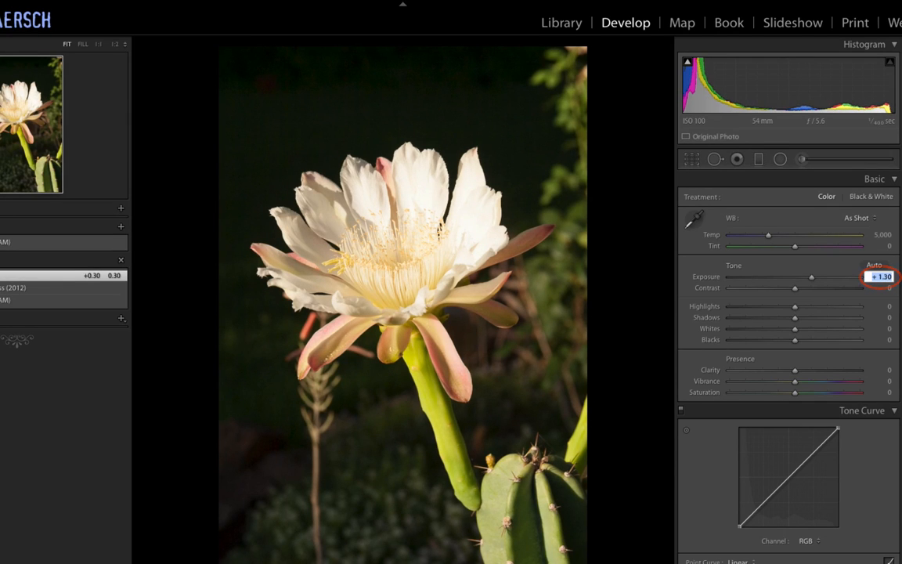
pyautogui.press('Return')
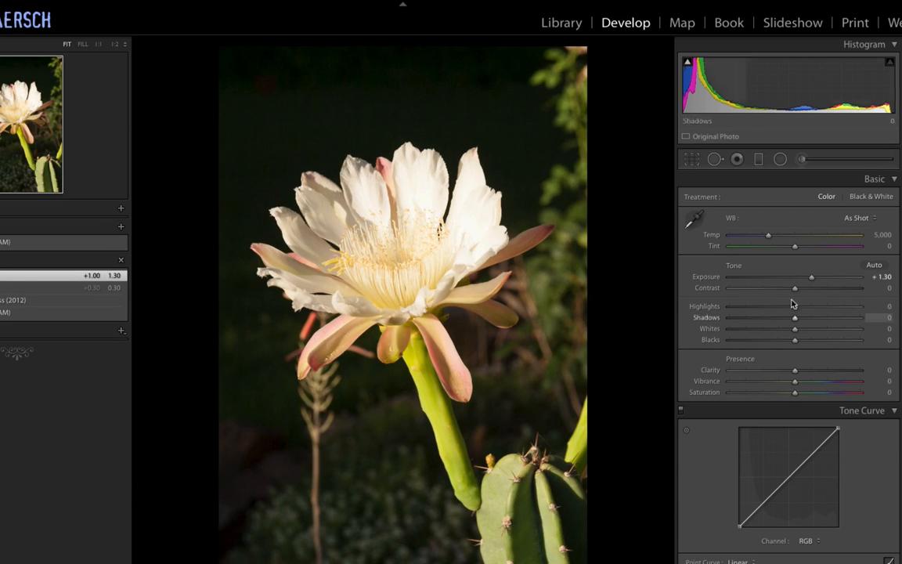
# Raise the flower photo's Exposure to +2.30 and commit it as a separate history state
pyautogui.click(887, 278)
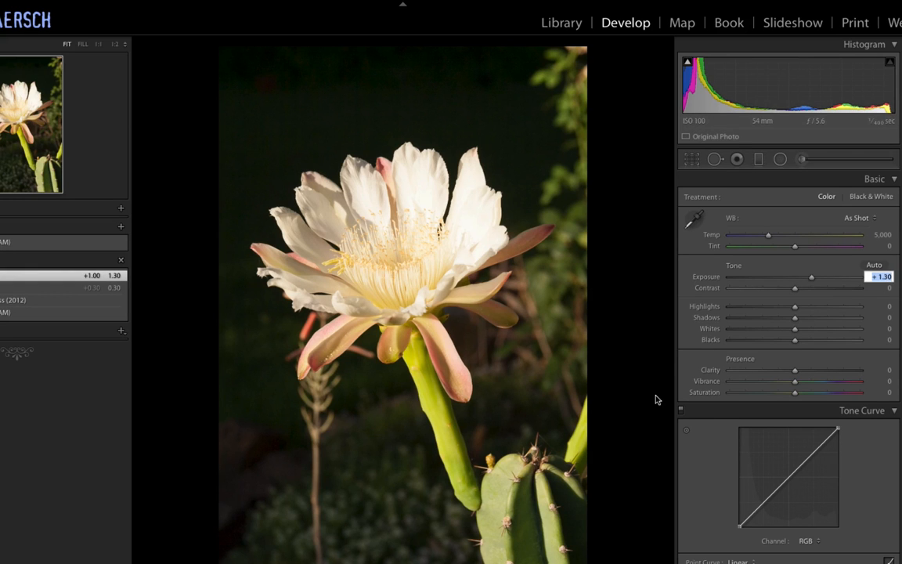
pyautogui.press('Up')
pyautogui.press('Up')
pyautogui.press('Up')
pyautogui.press('Up')
pyautogui.press('Up')
pyautogui.press('Up')
pyautogui.press('Up')
pyautogui.press('Up')
pyautogui.press('Up')
pyautogui.press('Up')
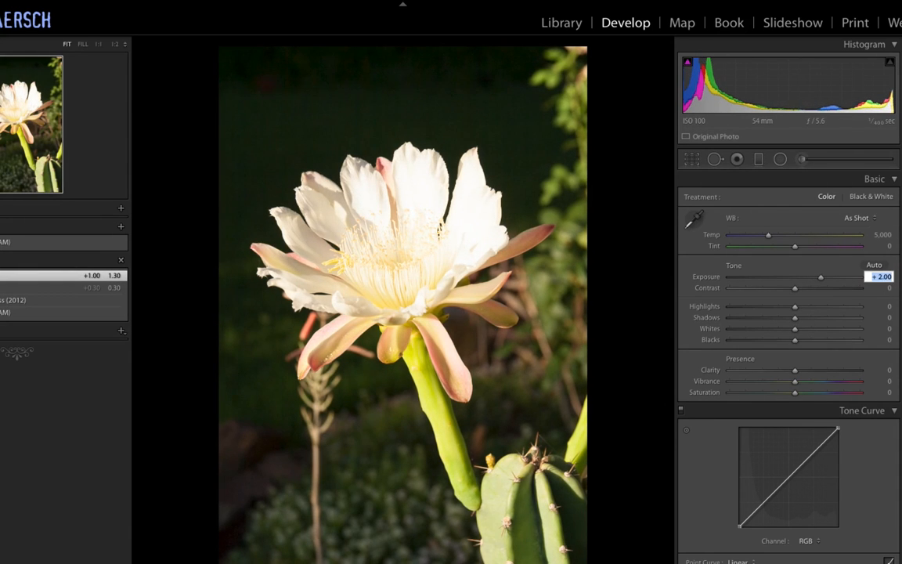
pyautogui.press('Return')
# Raise the flower photo's Exposure to +3.30 and commit it as a separate history state
pyautogui.click(877, 279)
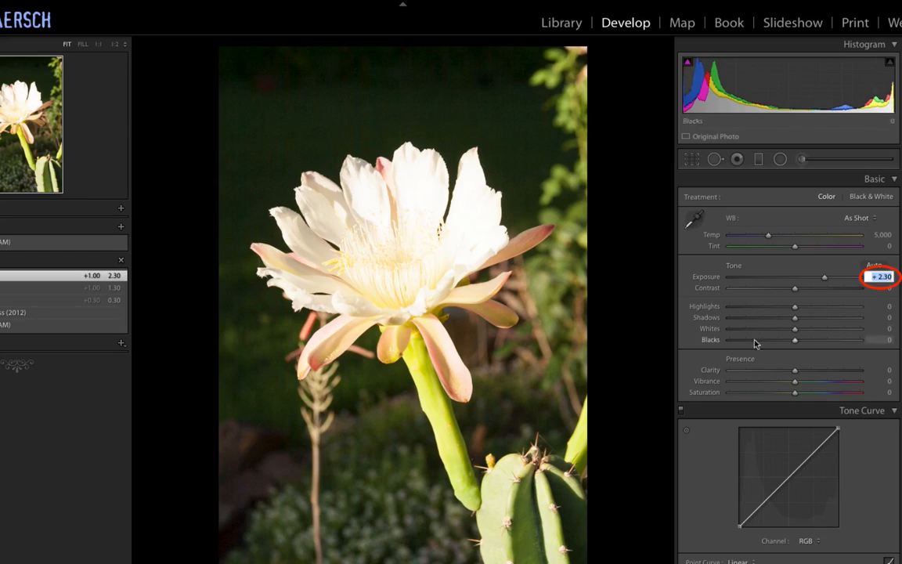
pyautogui.press('Up')
pyautogui.press('Up')
pyautogui.press('Up')
pyautogui.press('Up')
pyautogui.press('Up')
pyautogui.press('Up')
pyautogui.press('Up')
pyautogui.press('Up')
pyautogui.press('Up')
pyautogui.press('Up')
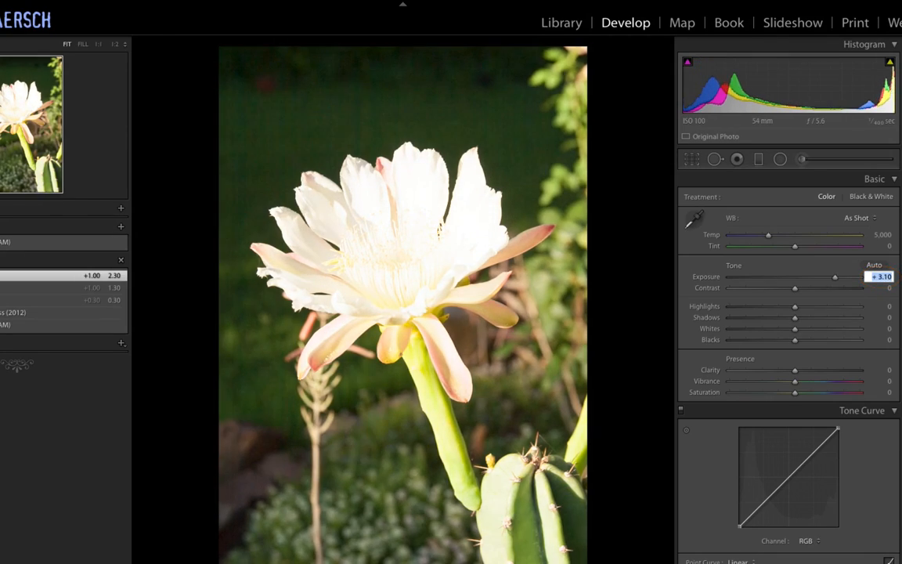
pyautogui.press('Return')
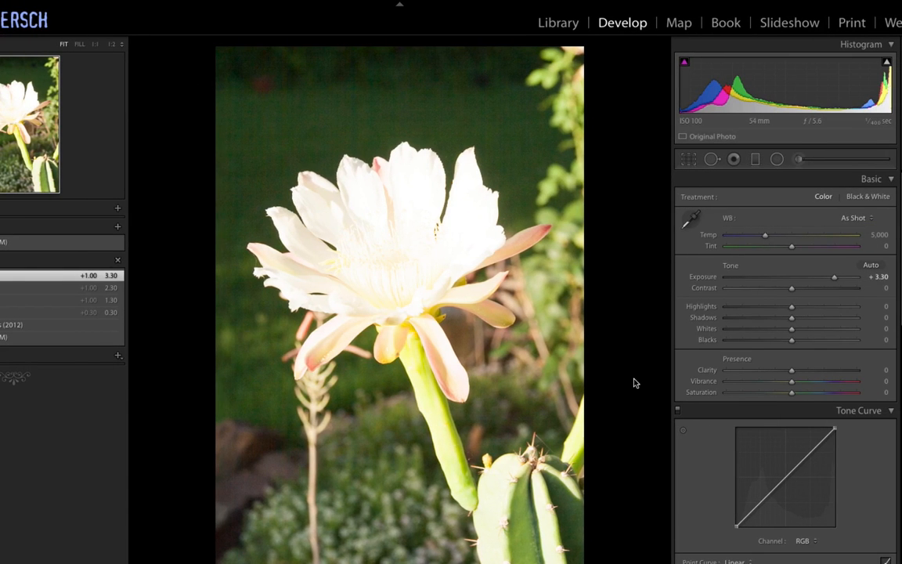
# Set the flower photo's Exposure to -0.70 for the underexposed version
pyautogui.click(879, 276)
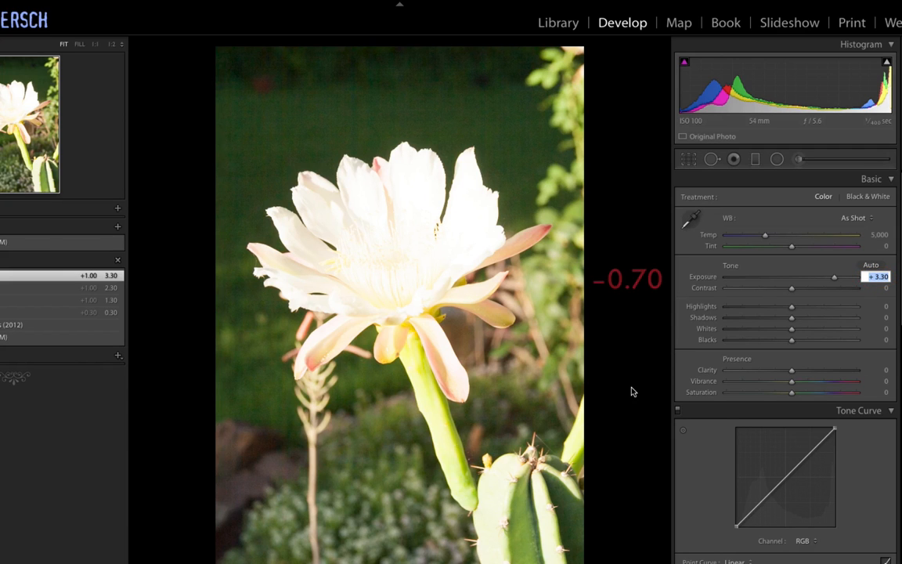
pyautogui.write('- 0')
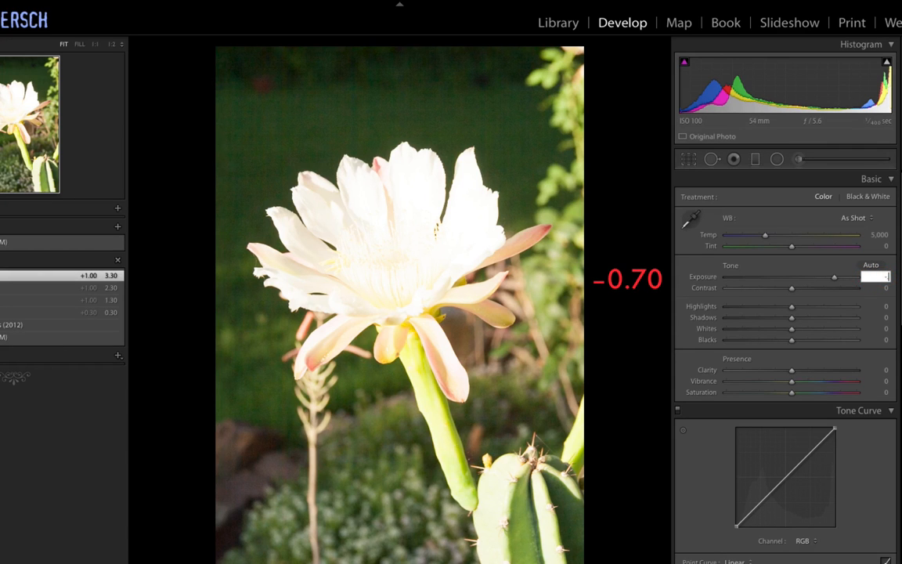
pyautogui.write('.70')
pyautogui.press('Return')
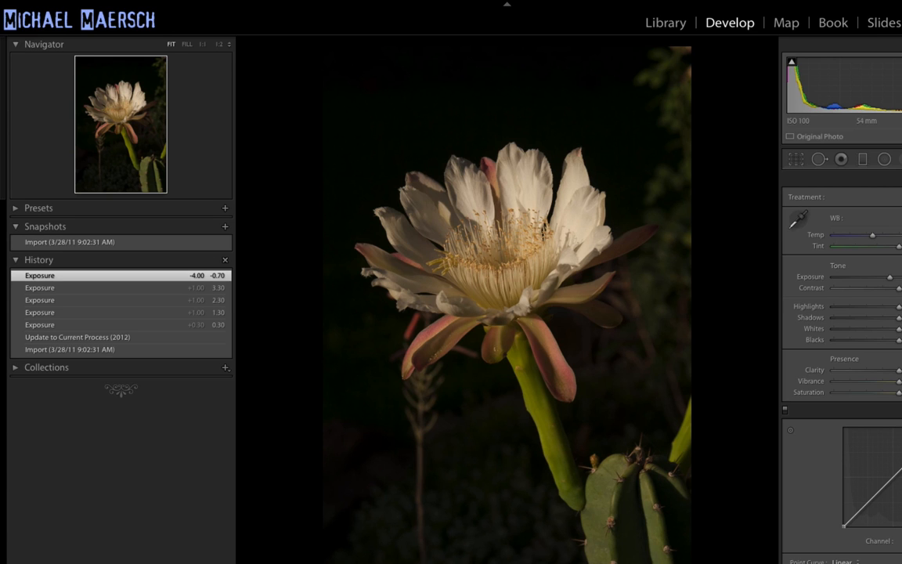
# Return to the 0.30 Exposure history state and save it as a snapshot named "1) 'Normal'"
pyautogui.click(164, 325)
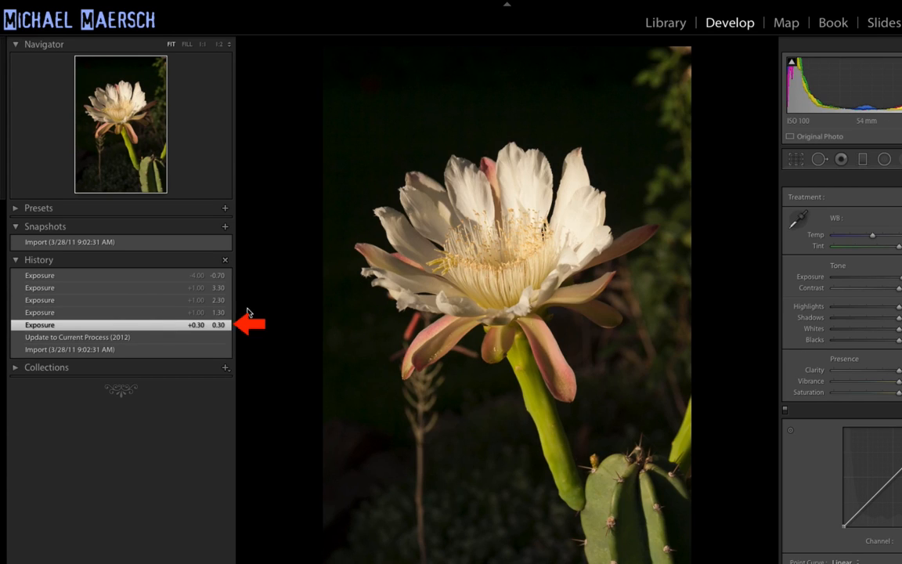
pyautogui.click(225, 227)
pyautogui.write('1')
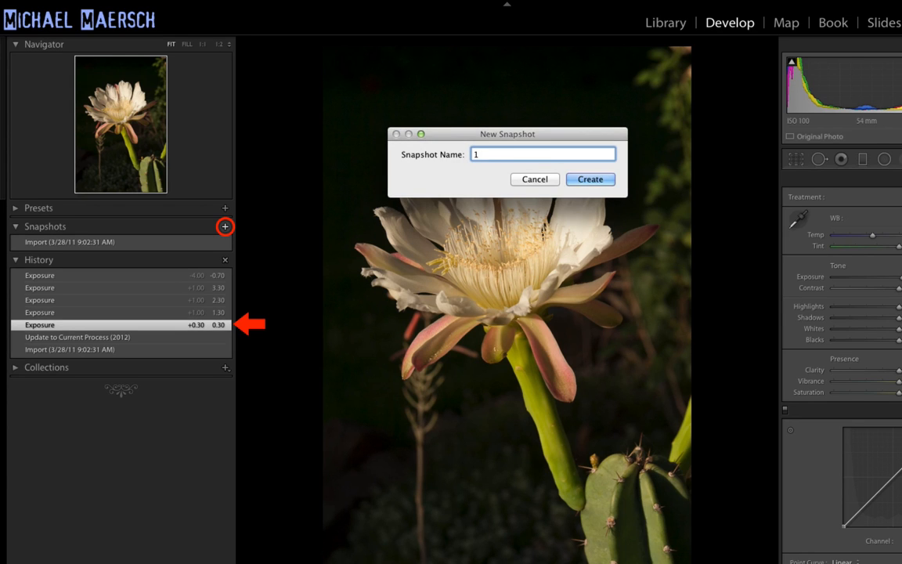
pyautogui.write(") 'Normal'")
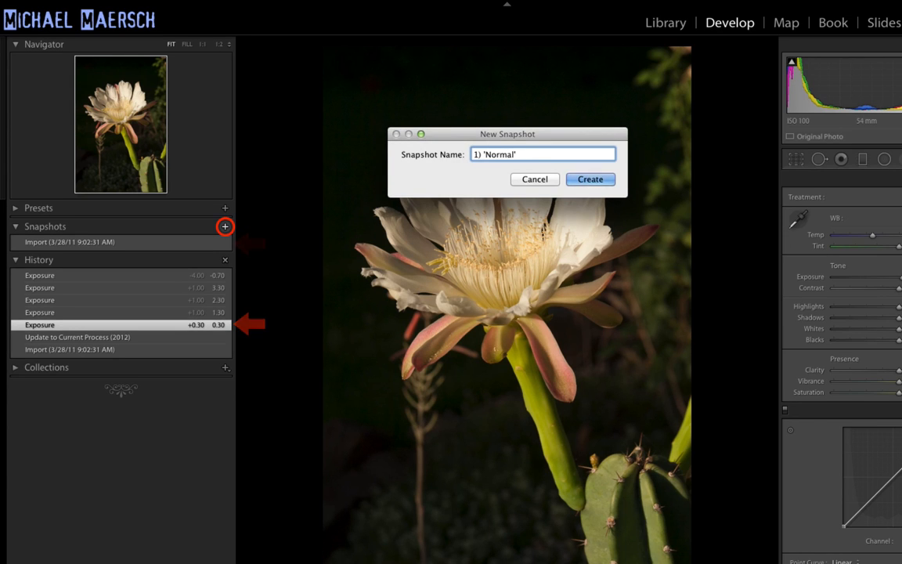
pyautogui.press('Return')
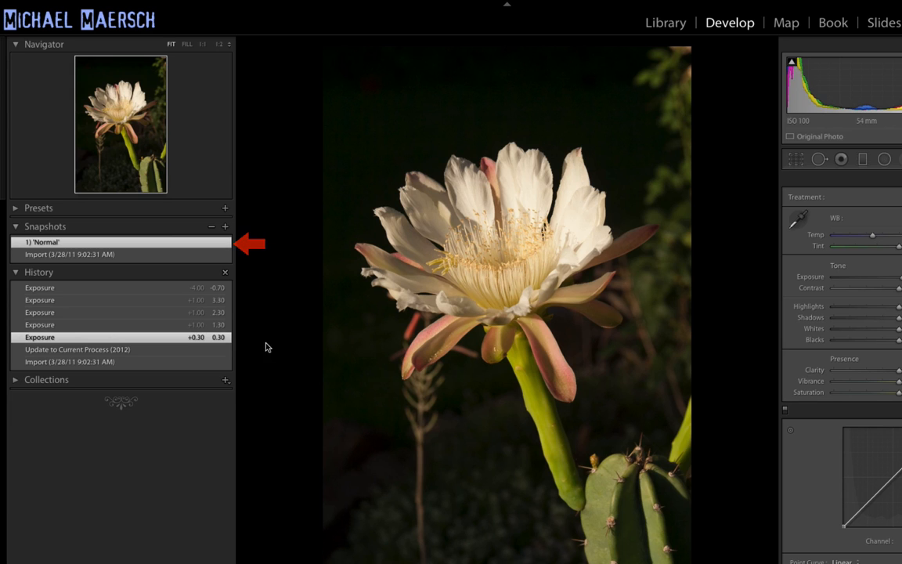
# Return to the 1.30 Exposure history state and save it as a snapshot named "2) +1/EV"
pyautogui.click(175, 325)
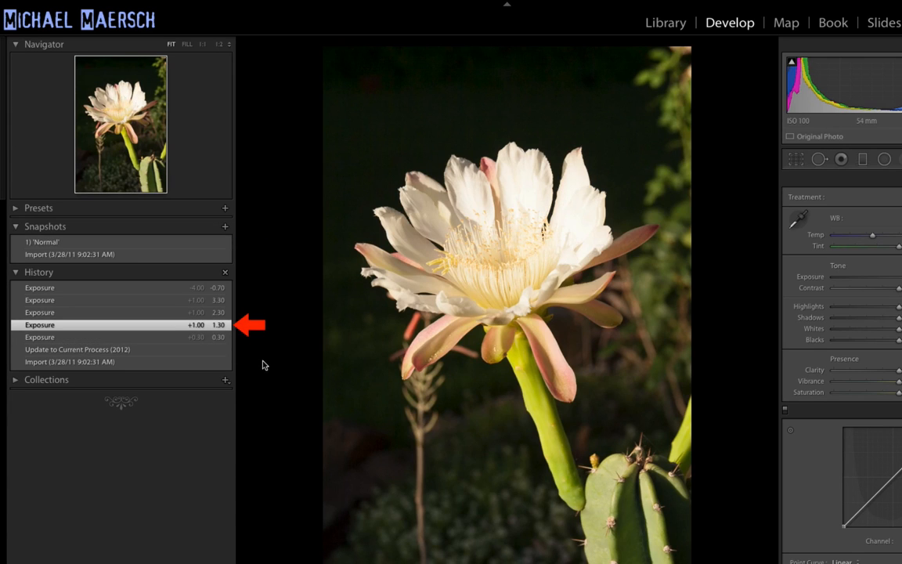
pyautogui.click(225, 226)
pyautogui.write('2')
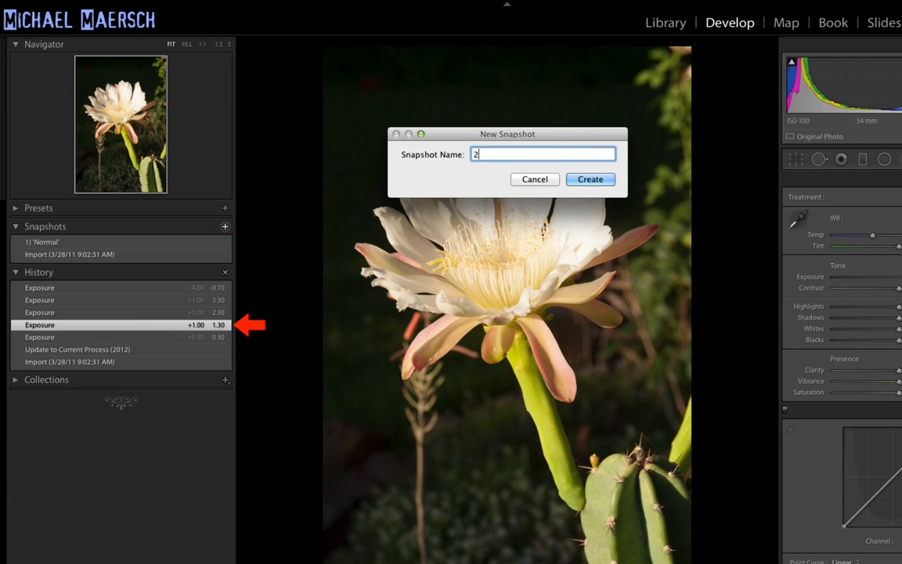
pyautogui.write(')')
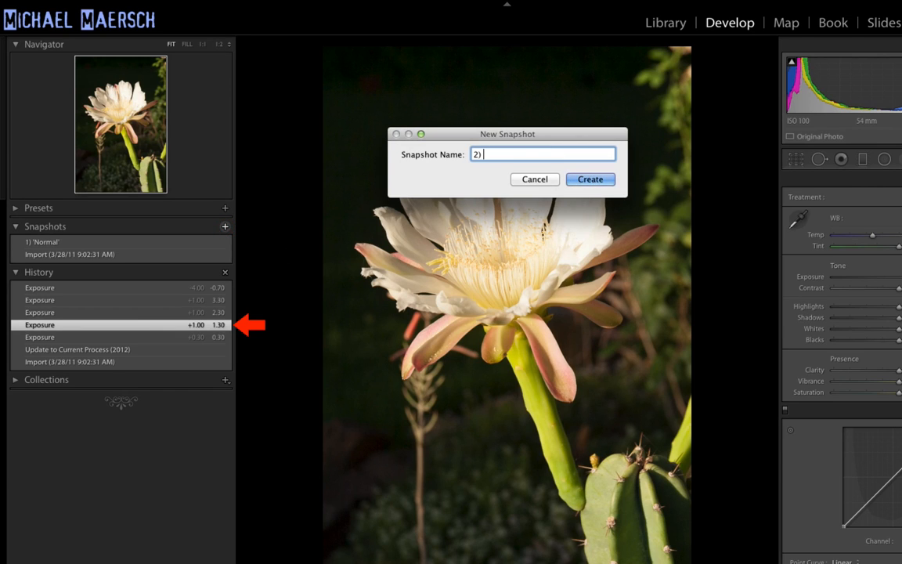
pyautogui.write(' +')
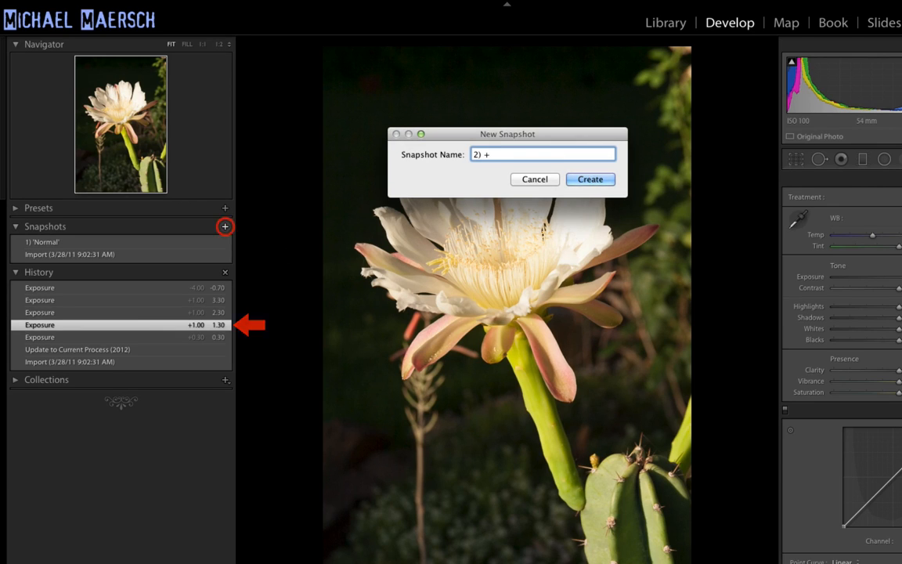
pyautogui.write('1/EV')
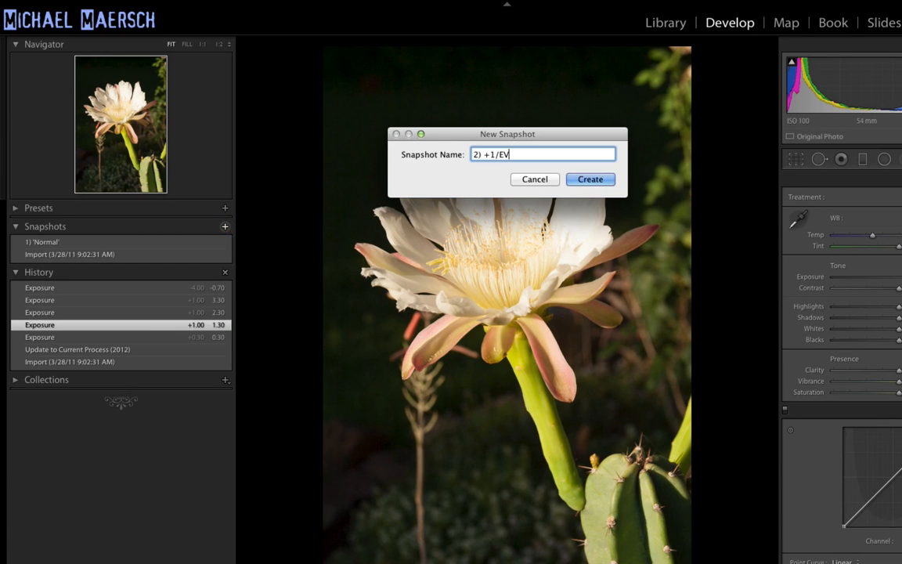
pyautogui.press('Return')
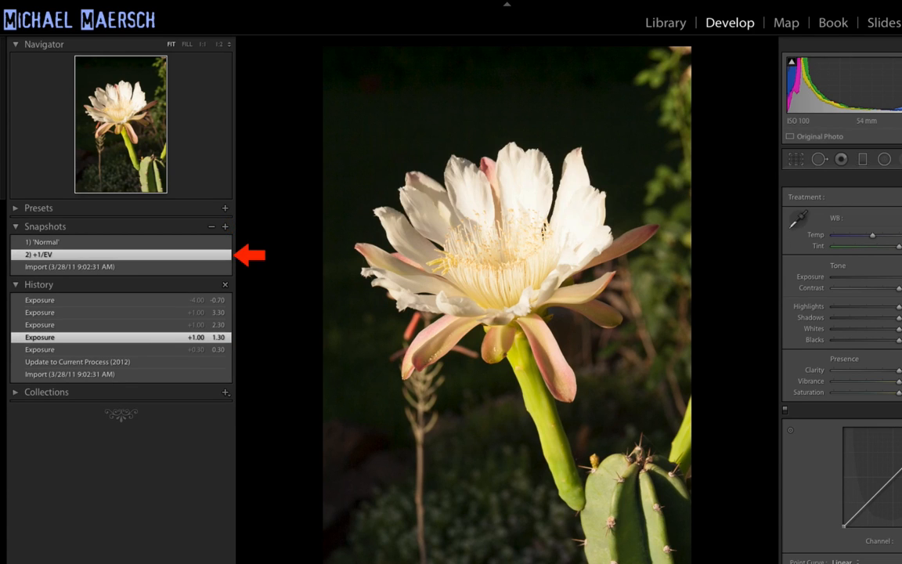
# Return to the 2.30 Exposure history state and save it as a snapshot named "3) +2/EV"
pyautogui.click(161, 324)
pyautogui.click(225, 227)
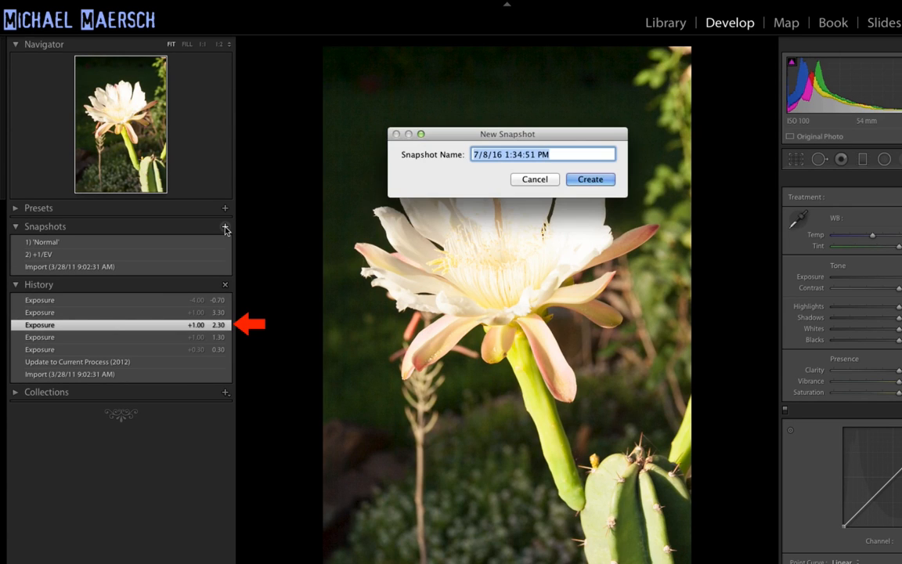
pyautogui.write('3')
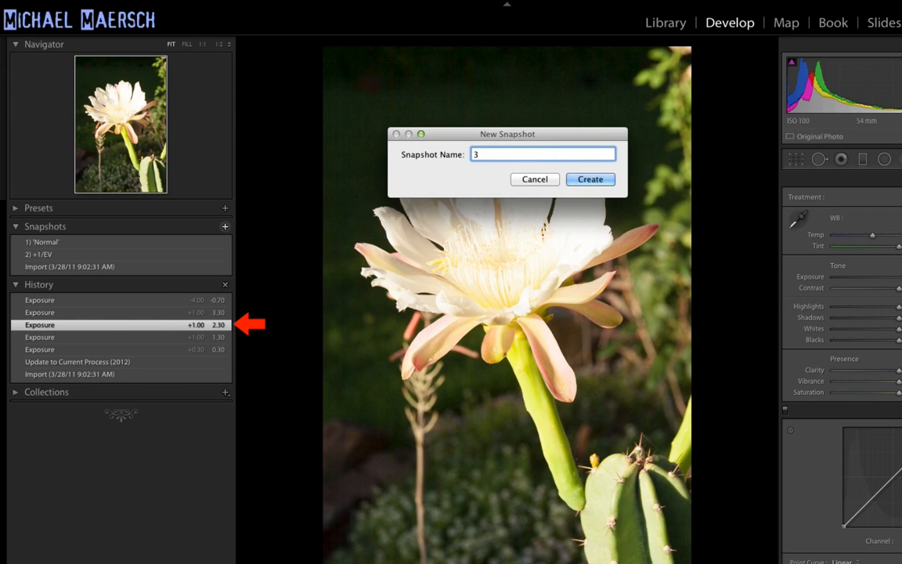
pyautogui.write(') +2')
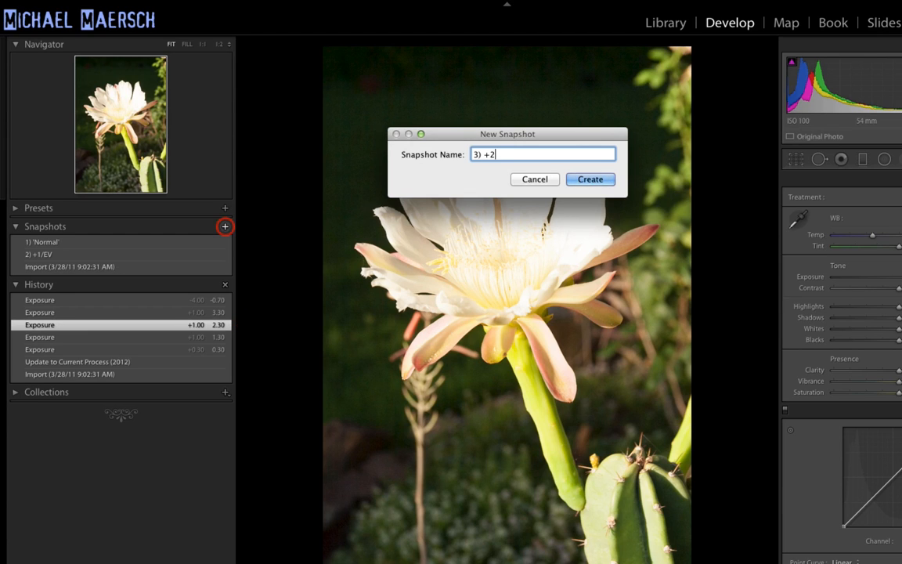
pyautogui.write('/EV')
pyautogui.press('Return')
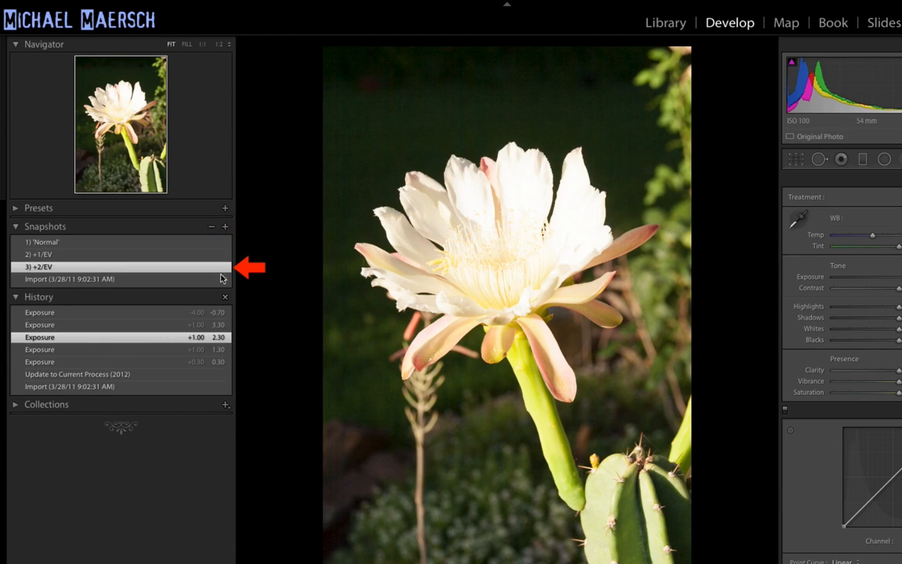
# Return to the 3.30 Exposure history state and save it as a snapshot named "4) +3/EV"
pyautogui.click(171, 324)
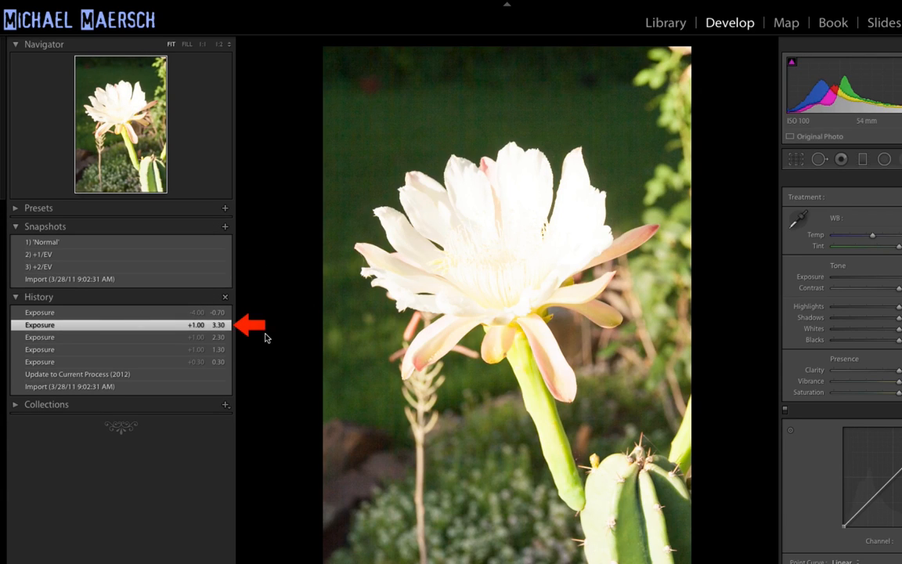
pyautogui.click(225, 226)
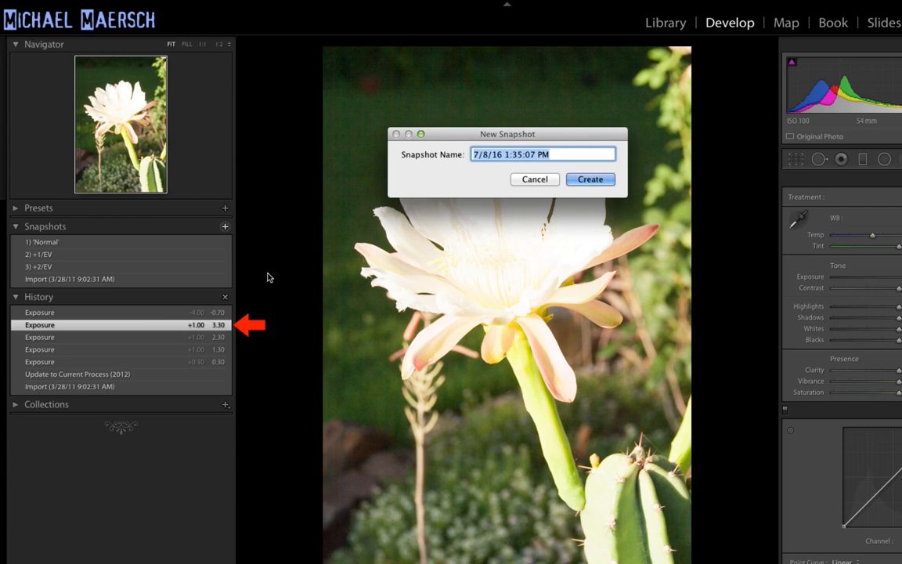
pyautogui.write('4')
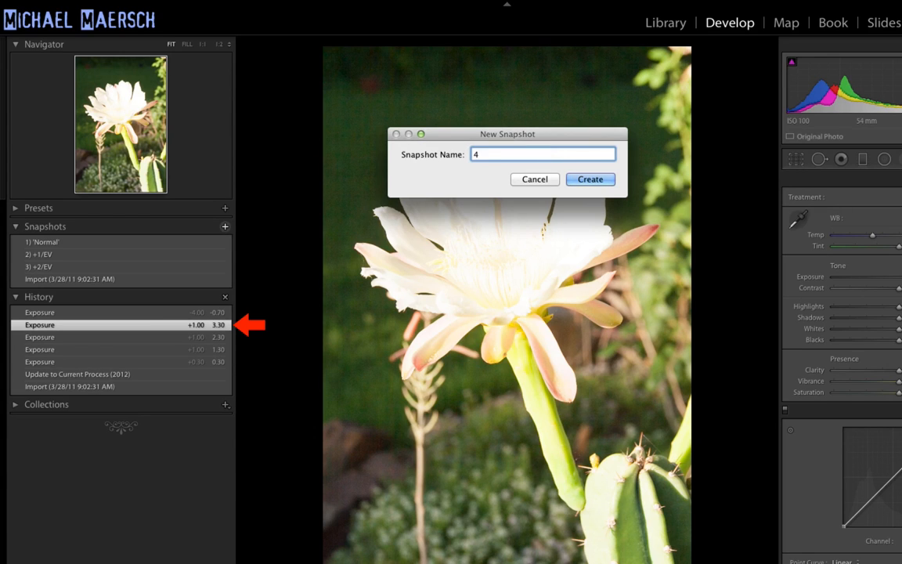
pyautogui.write(') +3')
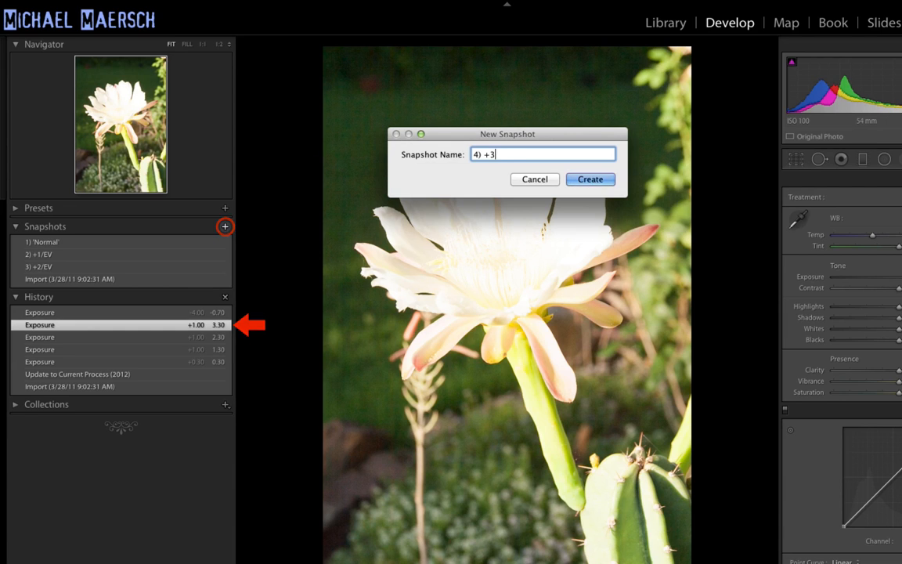
pyautogui.write('/EV')
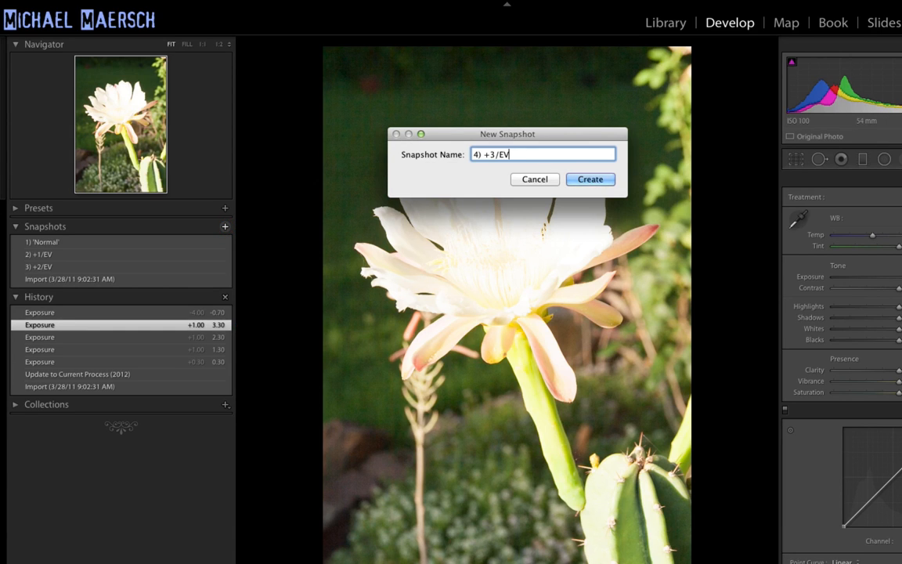
pyautogui.press('Return')
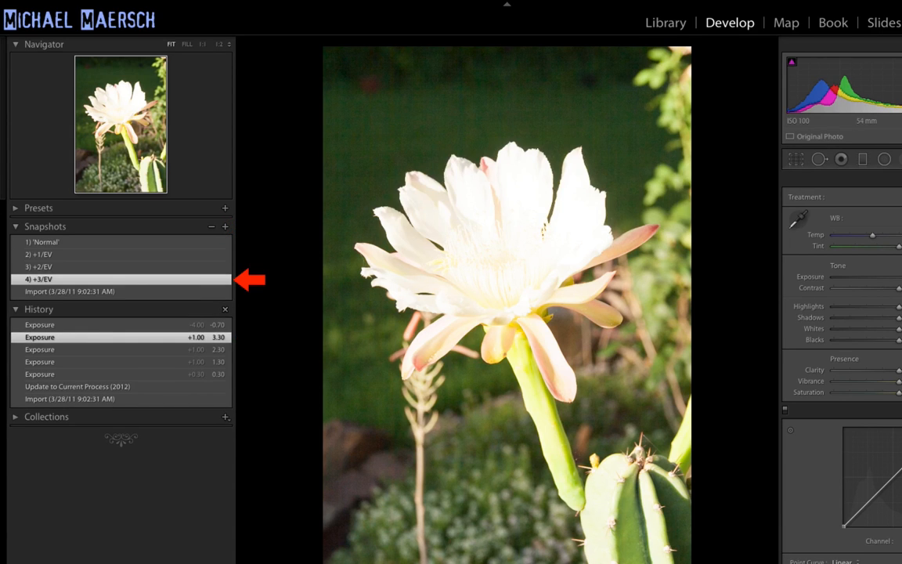
# Return to the -0.70 Exposure history state and save it as a snapshot named "5) -1/EV"
pyautogui.click(174, 328)
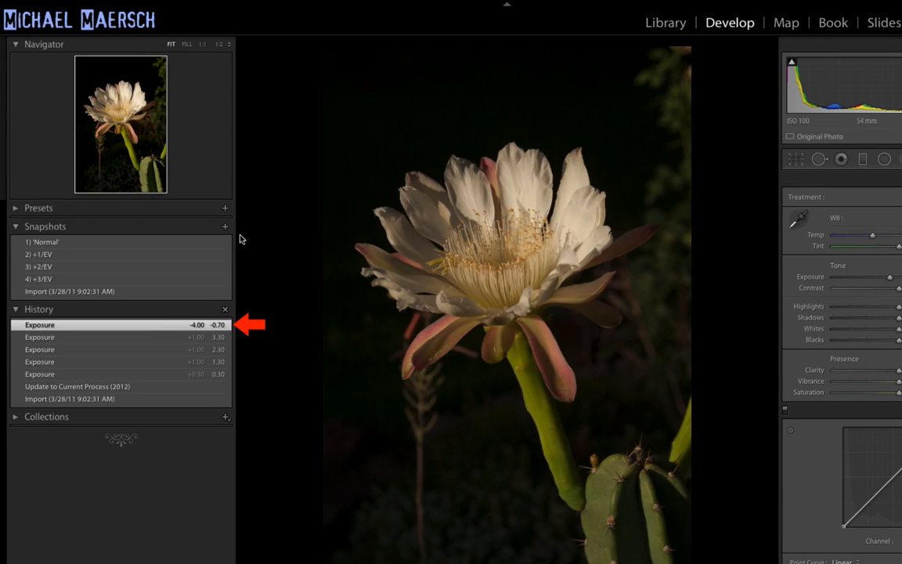
pyautogui.click(225, 227)
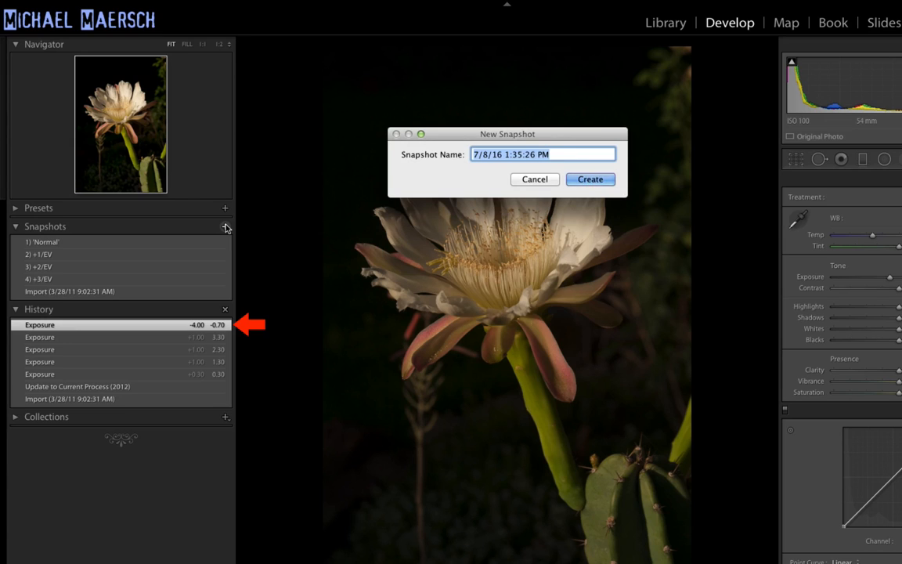
pyautogui.write('5) ')
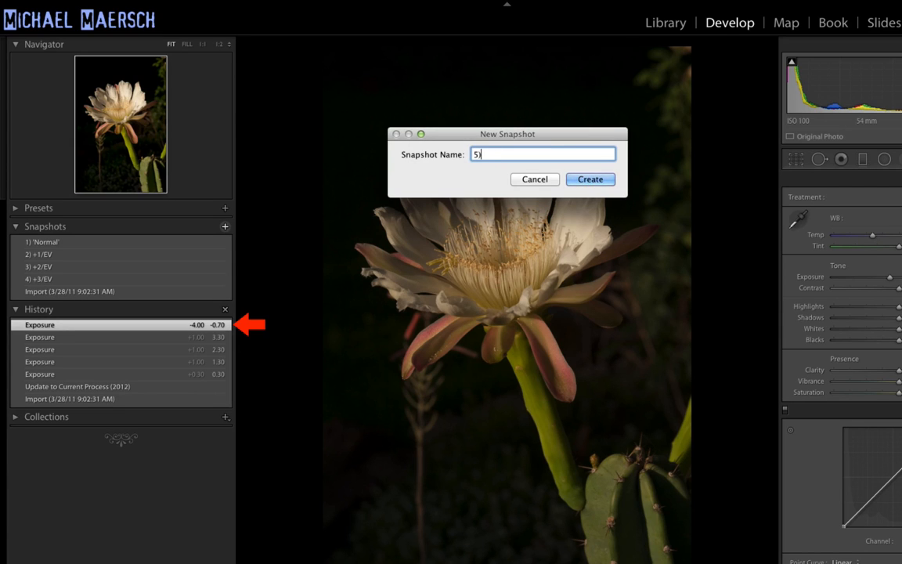
pyautogui.write('-')
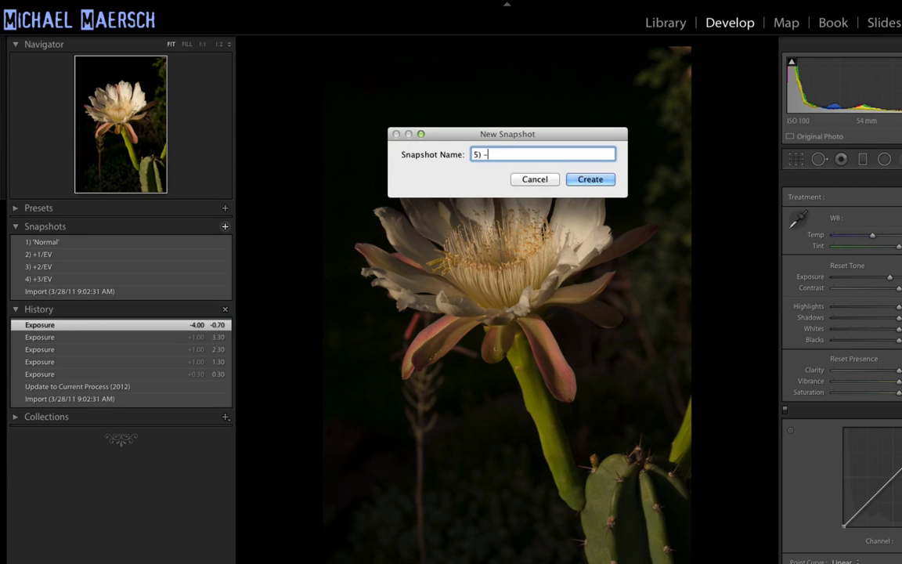
pyautogui.write('1/EV')
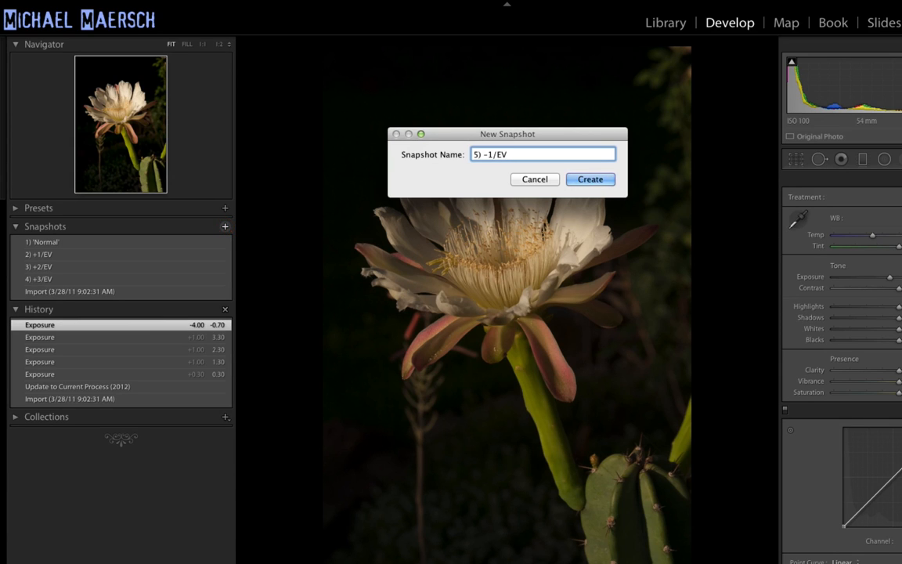
pyautogui.press('Return')
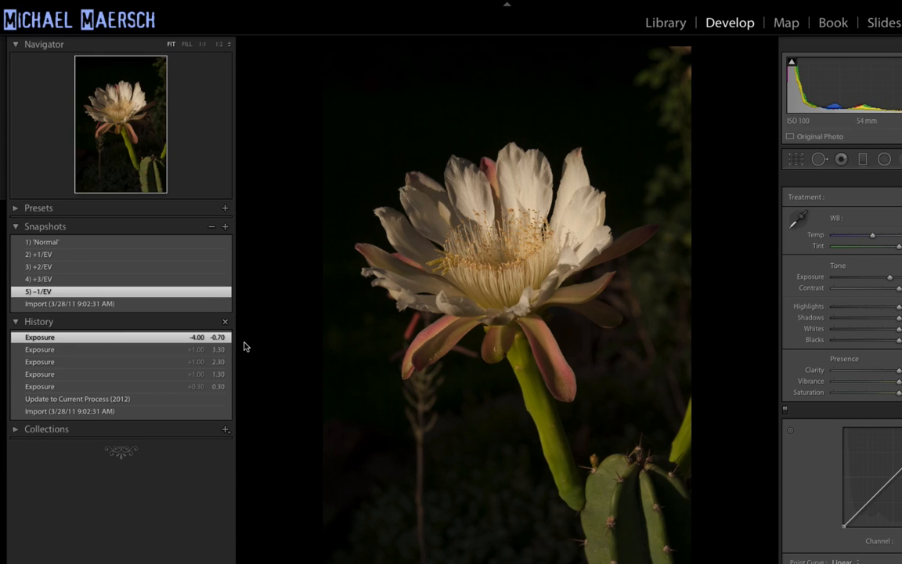
# Create virtual copies of the flower photo from its -0.70 and 3.30 Exposure states, going back to the original photo after each copy
pyautogui.press('super+apostrophe')
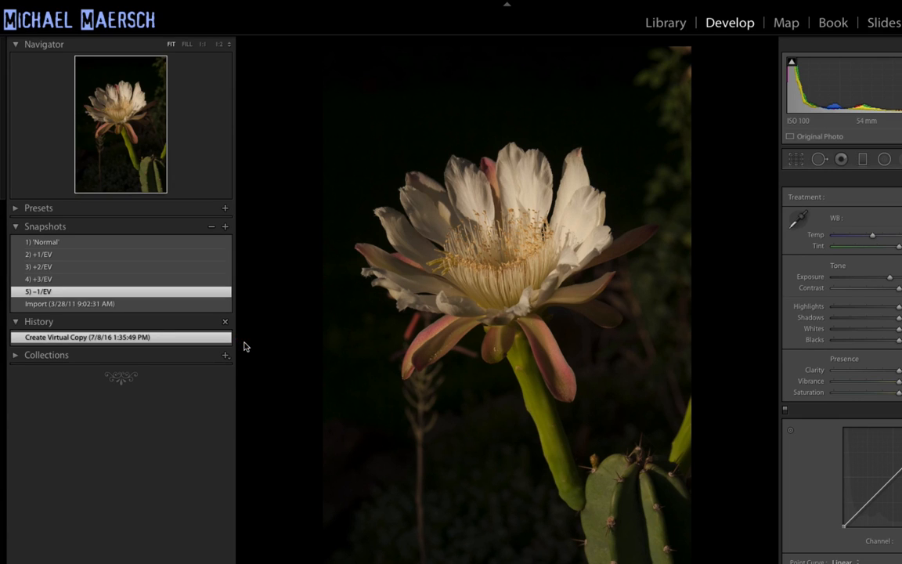
pyautogui.press('Left')
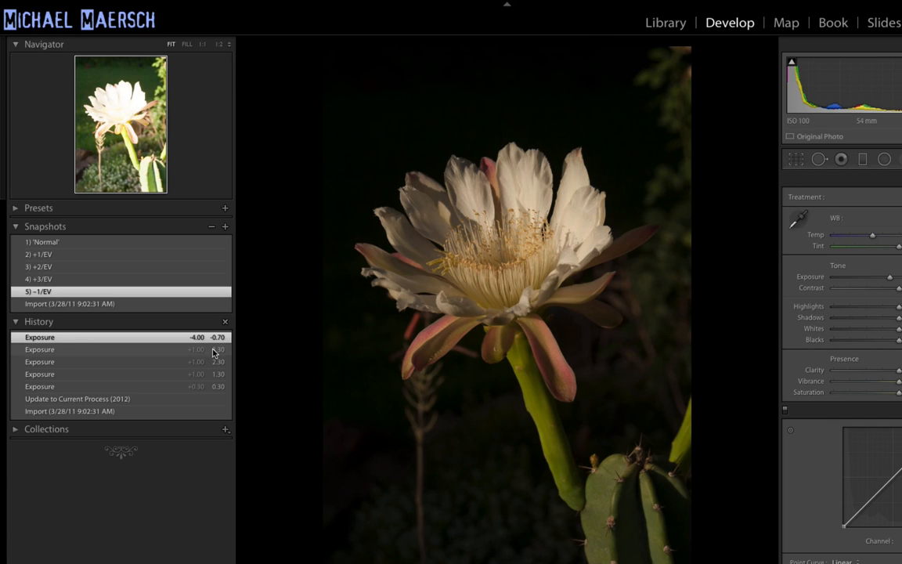
pyautogui.click(213, 352)
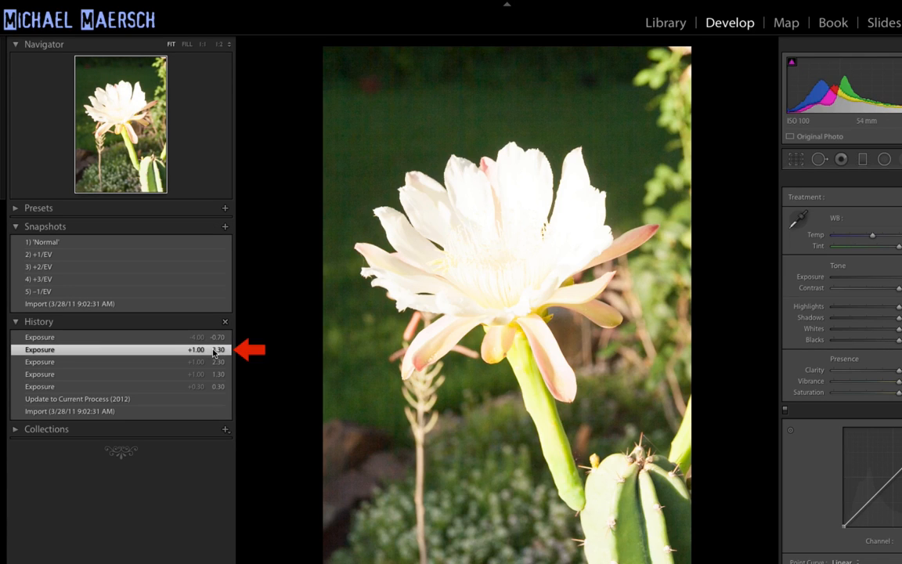
pyautogui.press('super+apostrophe')
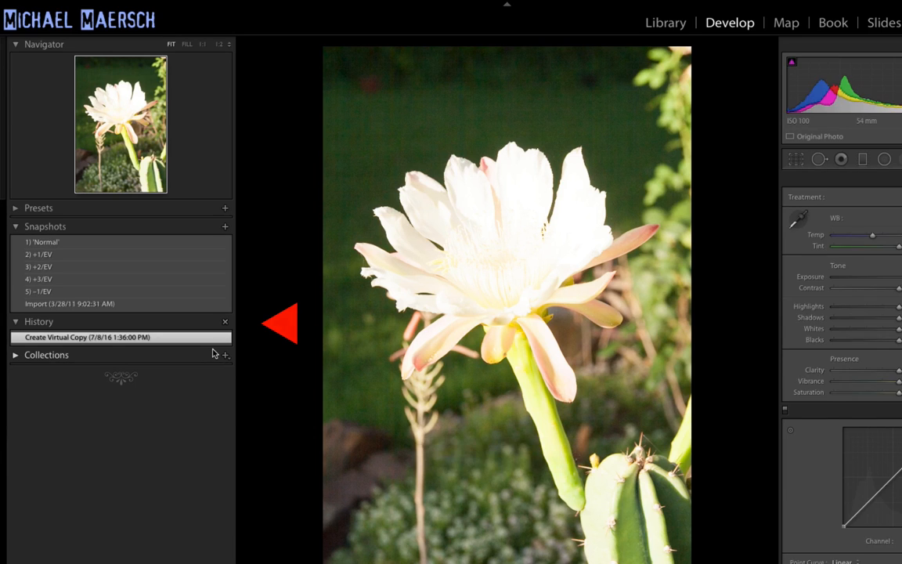
pyautogui.press('Left')
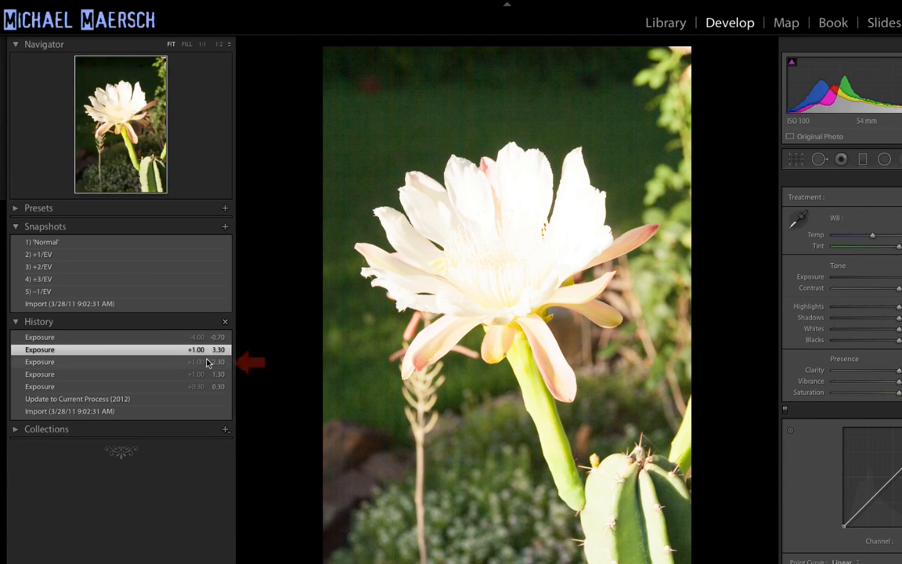
# Create a virtual copy from the 2.30 Exposure history state and go back to the original flower photo
pyautogui.click(199, 365)
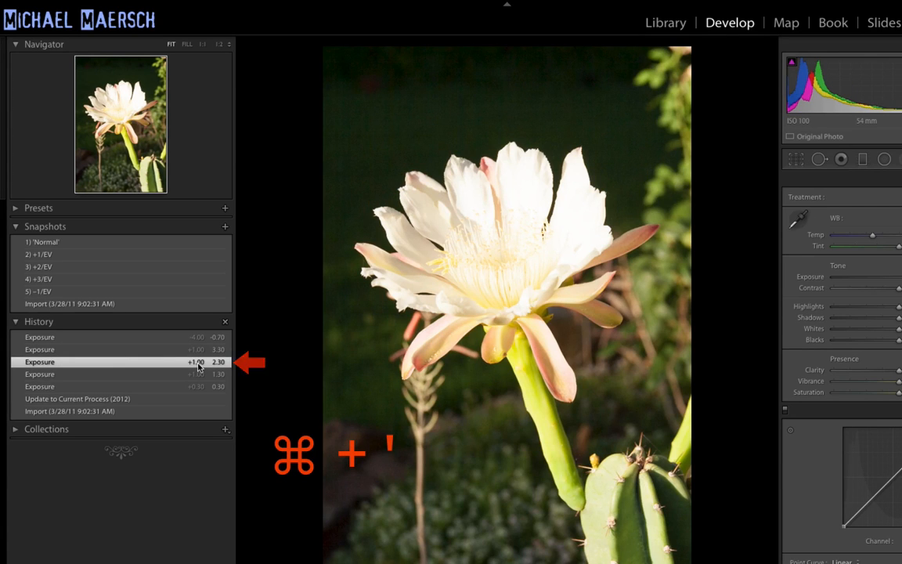
pyautogui.press('super+apostrophe')
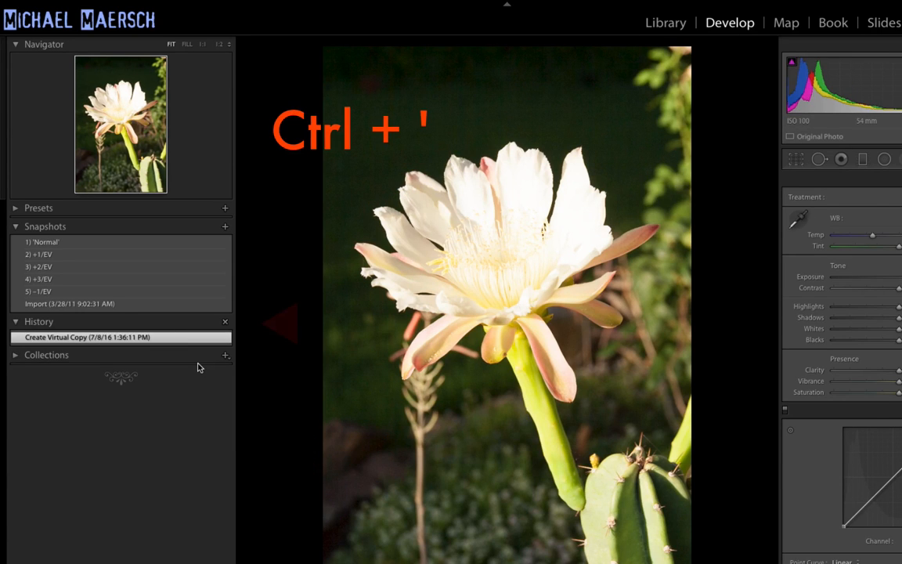
pyautogui.press('Left')
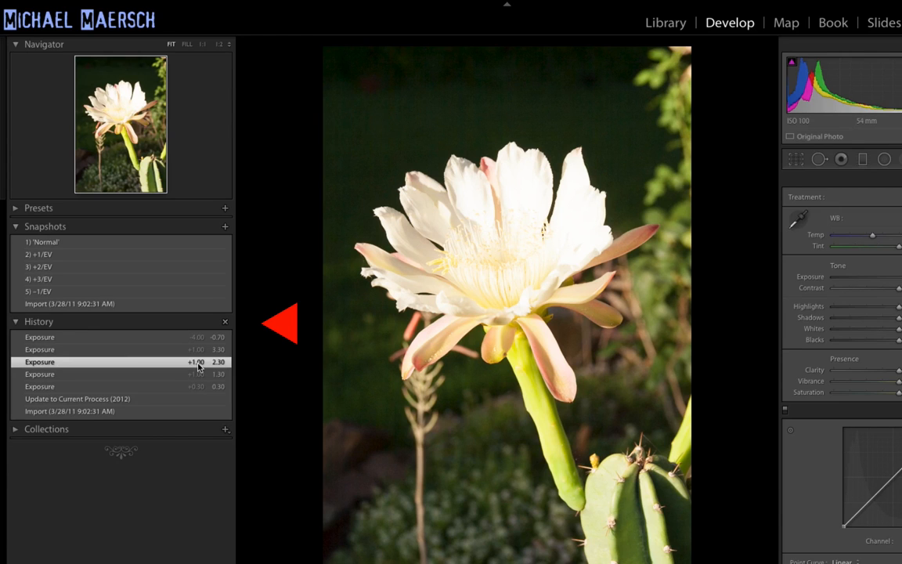
# Create a virtual copy from the 1.30 Exposure history state and set the original photo to its 0.30 Exposure state
pyautogui.click(174, 374)
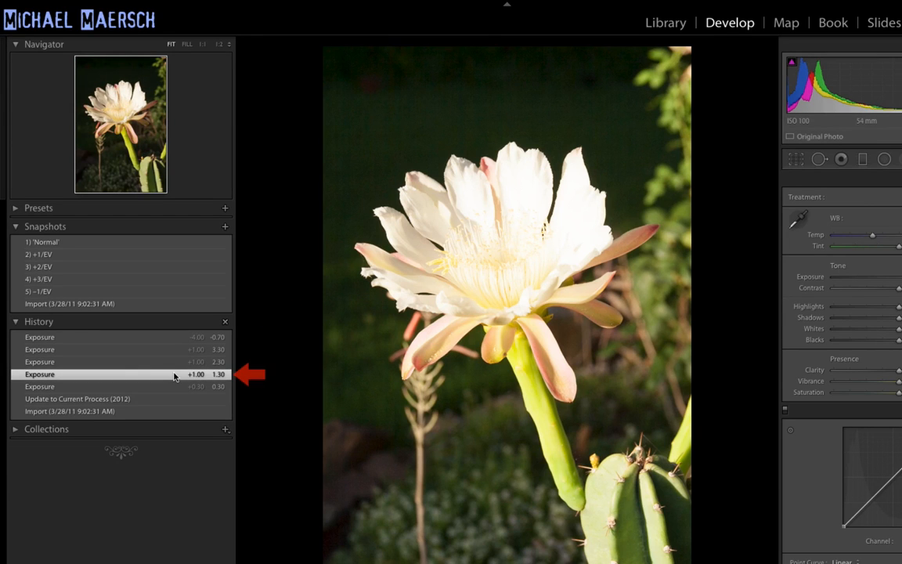
pyautogui.press('super+apostrophe')
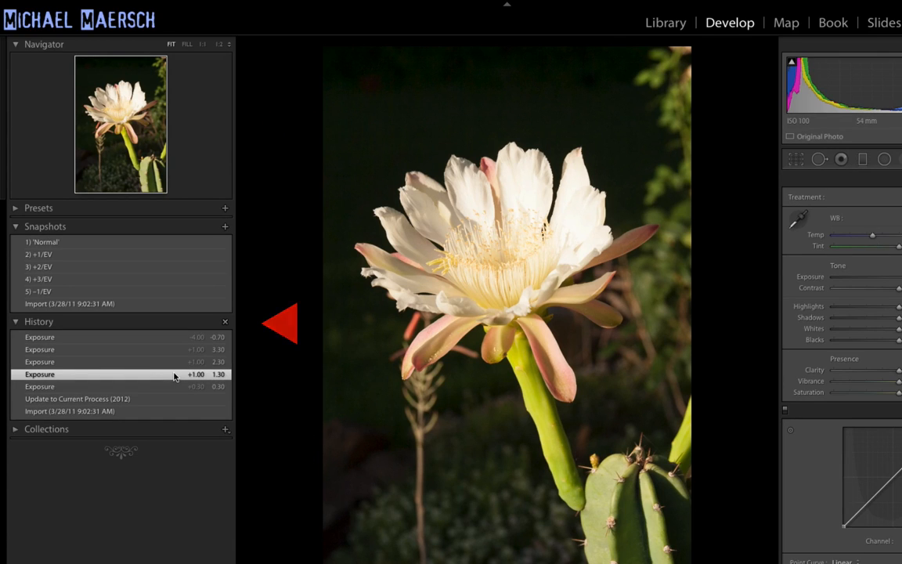
pyautogui.click(174, 390)
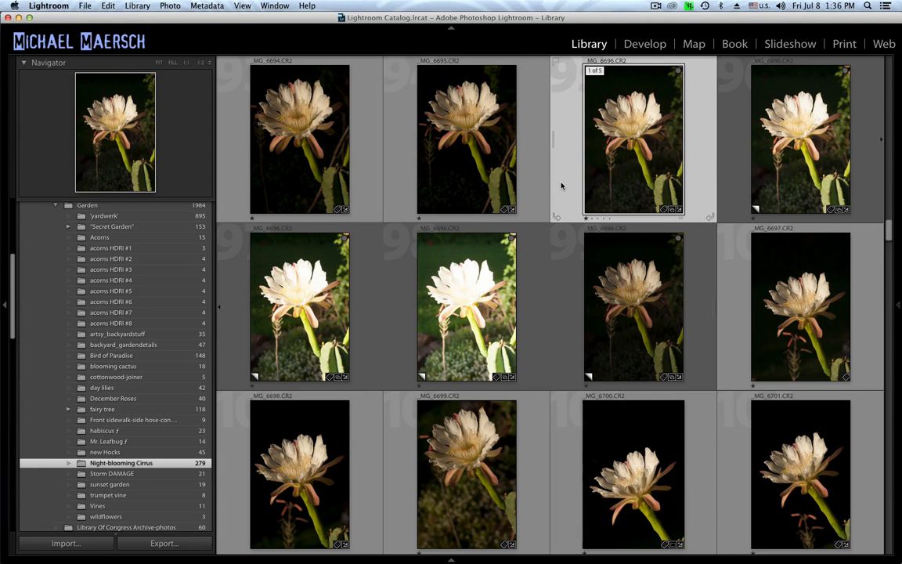
# Dim the interface around the five selected flower exposures in the Library grid to compare them
pyautogui.press('l')
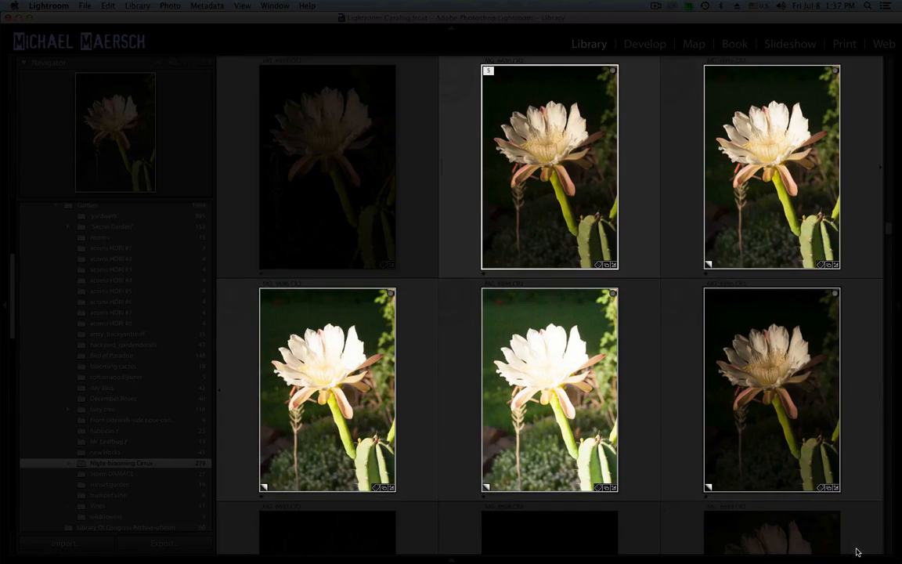
pyautogui.press('l')
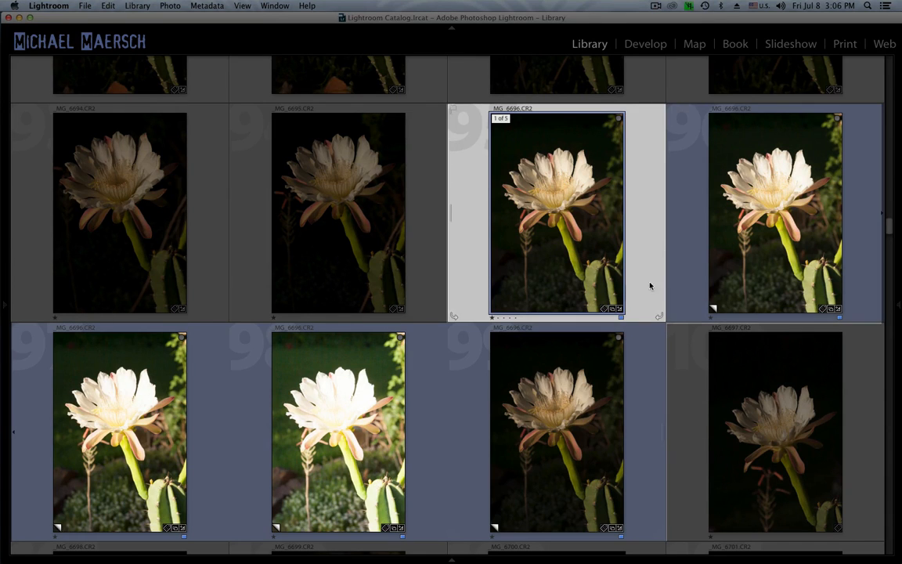
# Compare the five flower exposures one by one in the dimmed Library grid, keeping all five selected
pyautogui.click(686, 213)
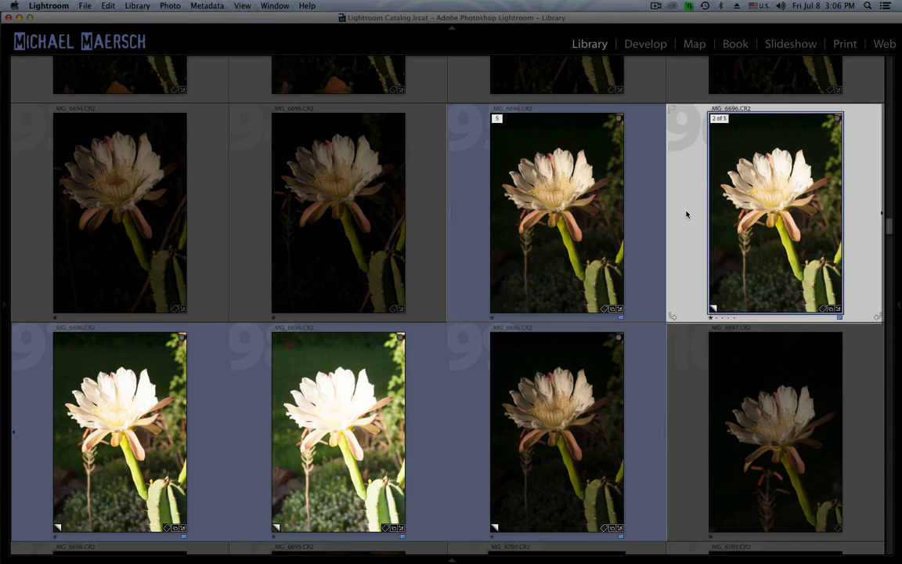
pyautogui.click(193, 344)
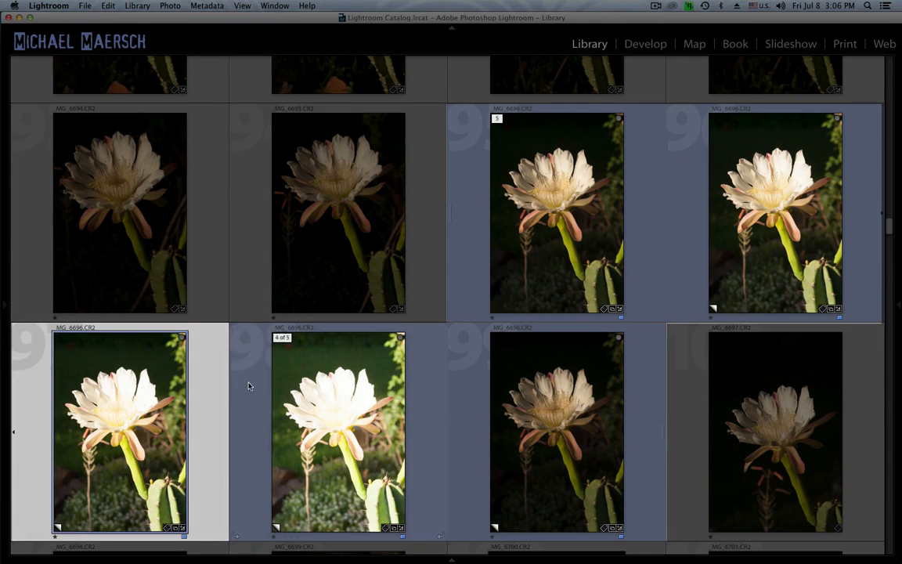
pyautogui.click(249, 385)
pyautogui.click(469, 392)
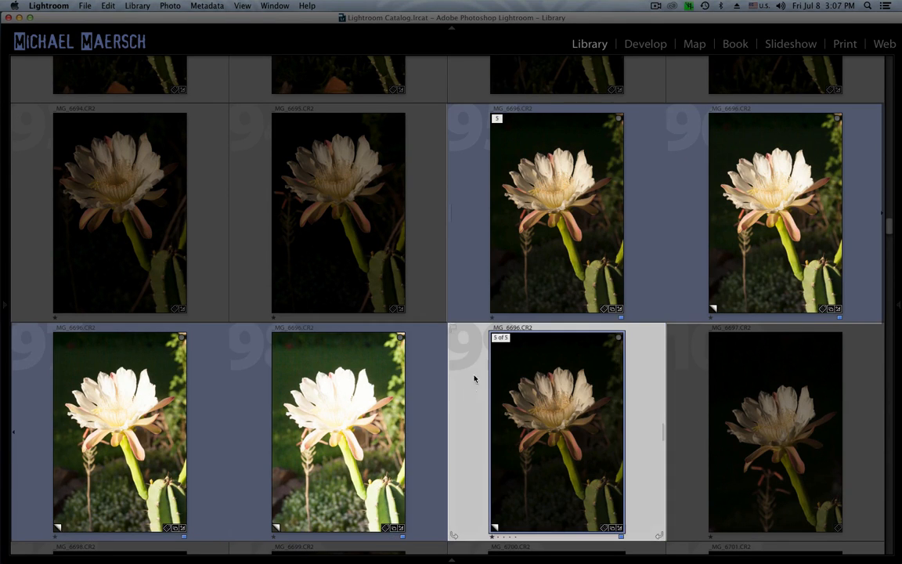
pyautogui.keyDown('shift'); pyautogui.click(479, 290); pyautogui.keyUp('shift')
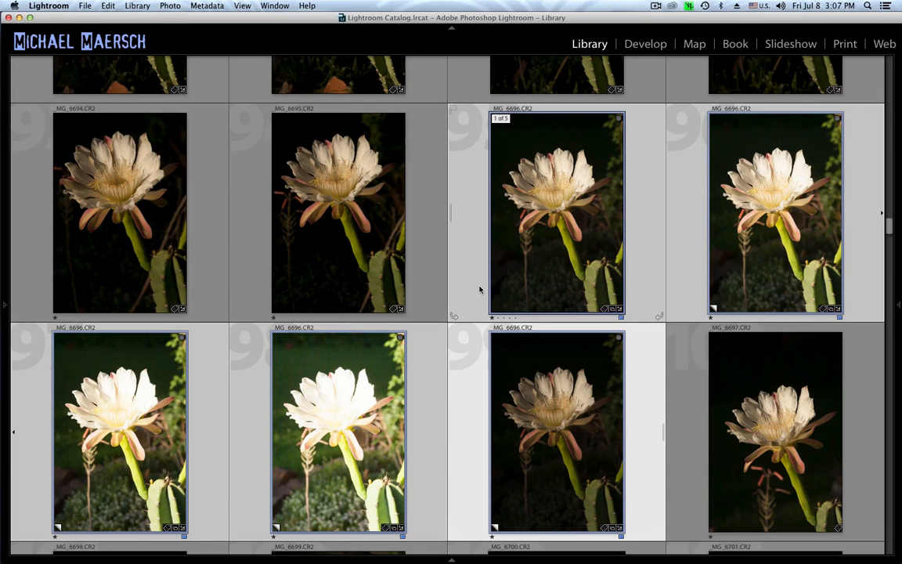
pyautogui.press('l')
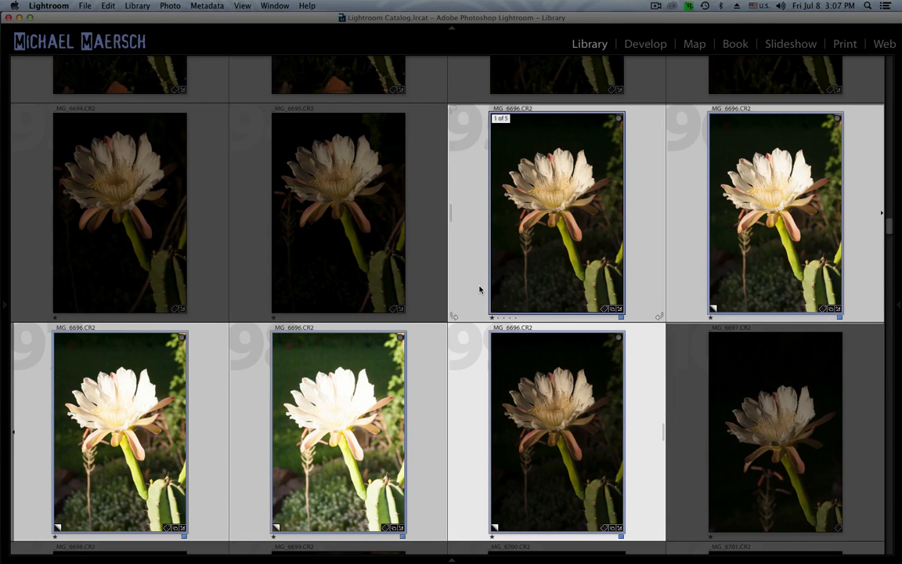
# Merge the five selected exposures into an HDR photo with Auto Align and Auto Tone on and no deghosting
pyautogui.rightClick(643, 289)
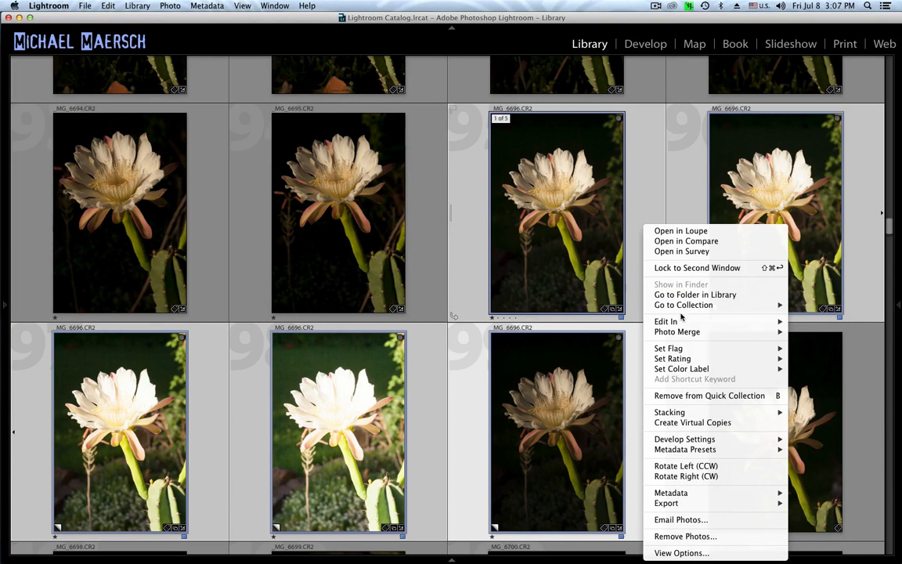
pyautogui.moveTo(699, 332)
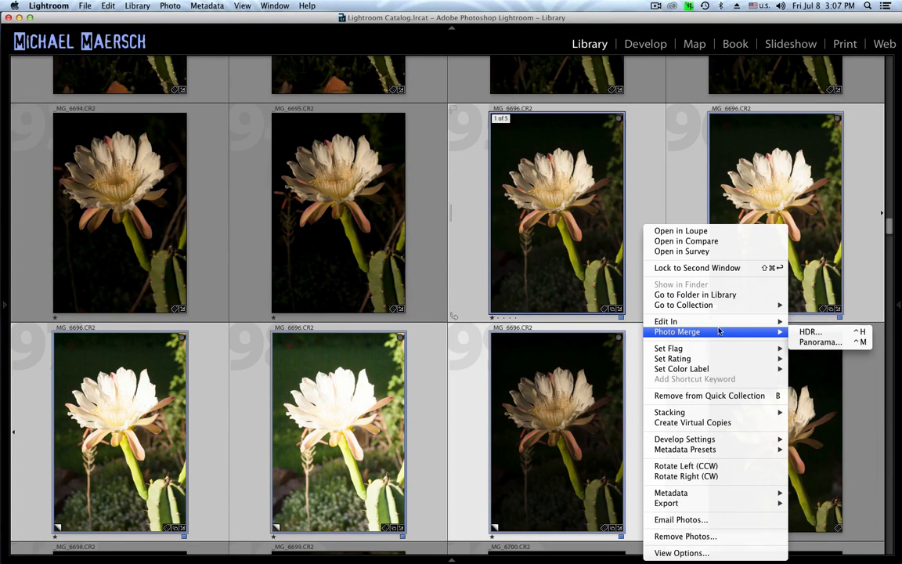
pyautogui.click(811, 333)
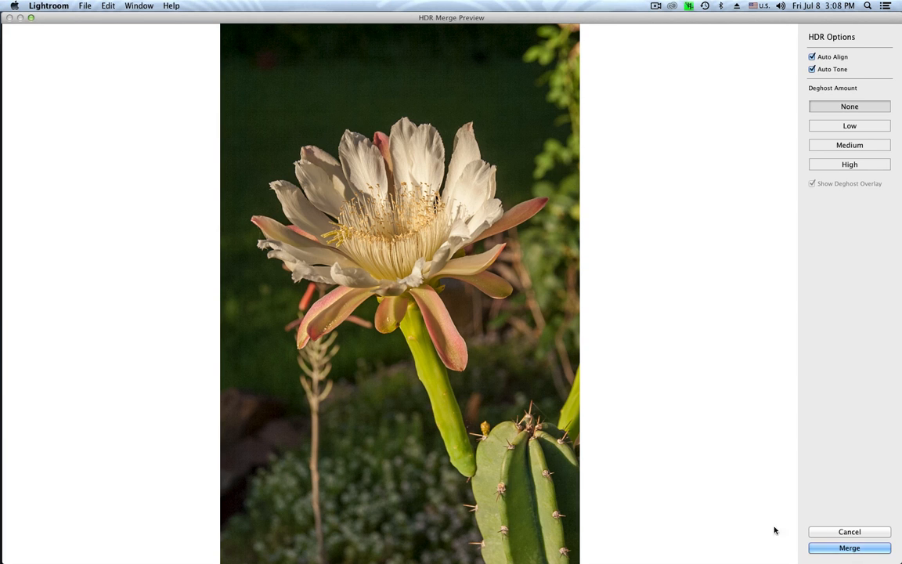
pyautogui.click(848, 547)
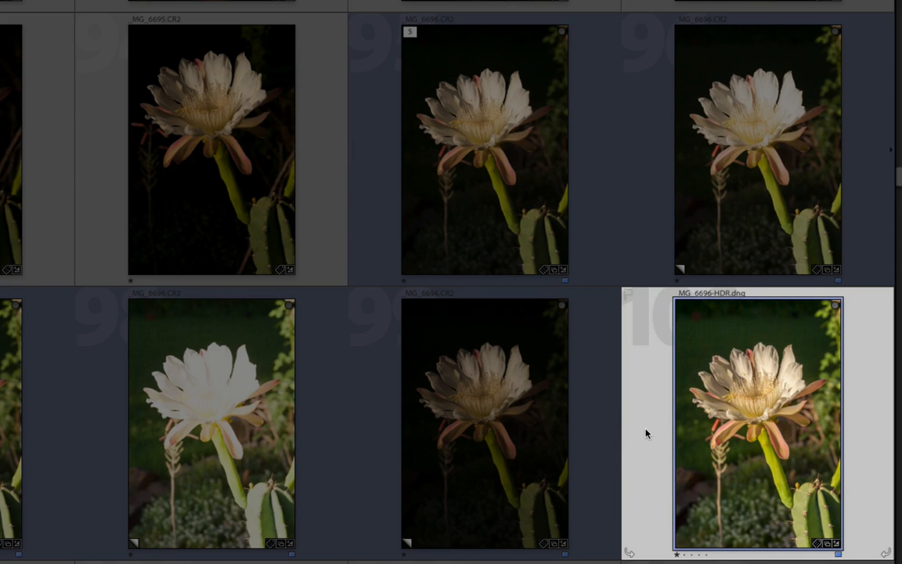
# Open the merged HDR image in Develop and set Sharpening Amount to 77, Sharpening Detail to 6 and Luminance noise reduction to 34
pyautogui.press('d')
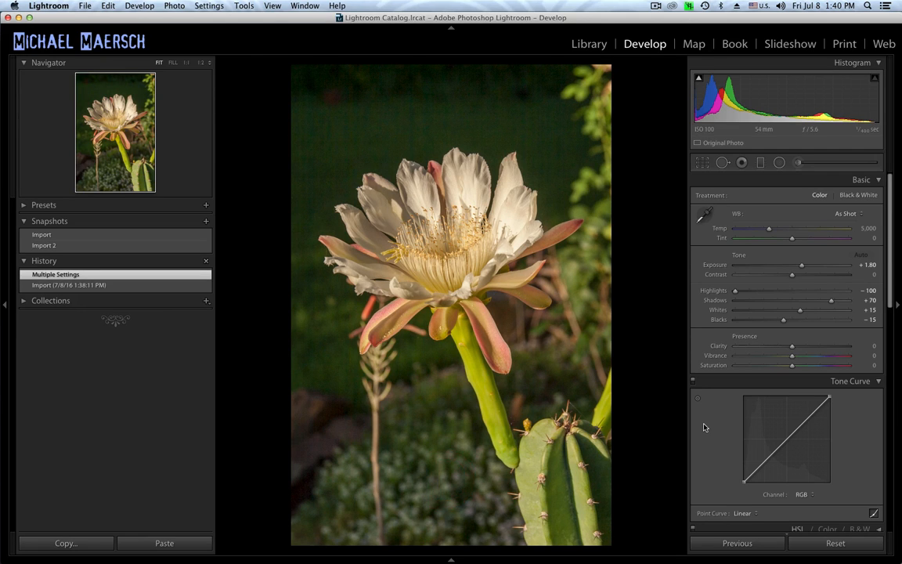
pyautogui.rightClick(659, 410)
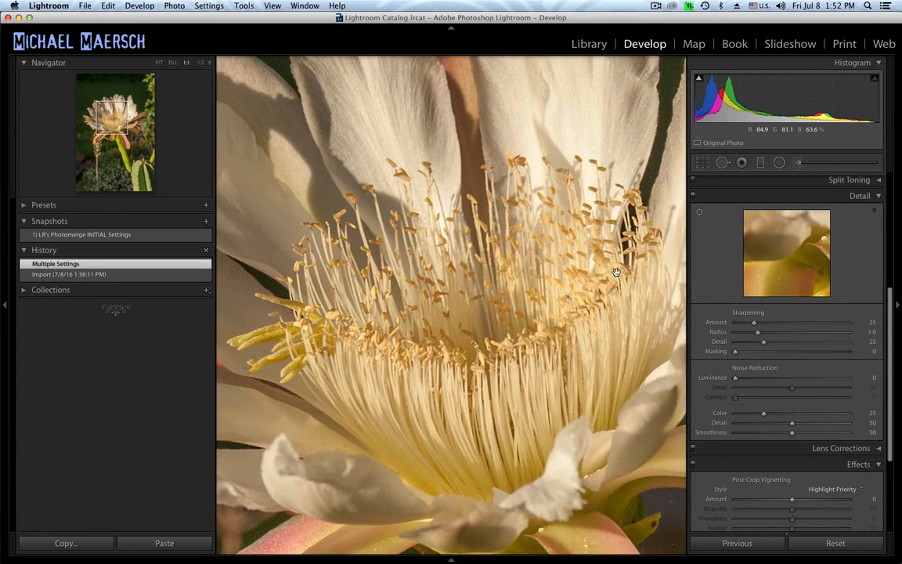
pyautogui.moveTo(754, 326)
pyautogui.mouseDown()
pyautogui.moveTo(793, 323)
pyautogui.moveTo(745, 341)
pyautogui.mouseUp()
pyautogui.moveTo(648, 533); pyautogui.dragTo(407, 189)
pyautogui.moveTo(735, 379); pyautogui.dragTo(777, 380)
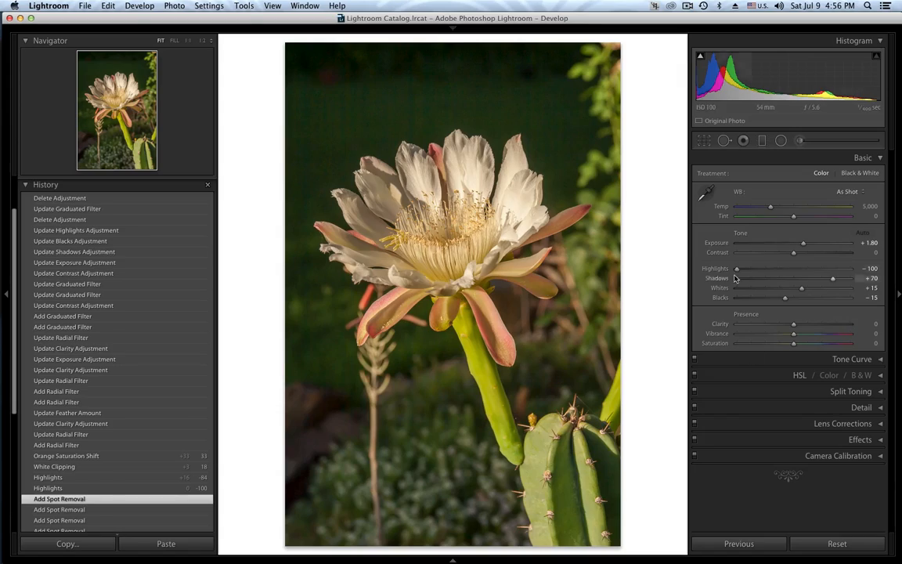
# Set the HDR image's Highlights to -88 and Whites to +18
pyautogui.moveTo(793, 269); pyautogui.dragTo(744, 268)
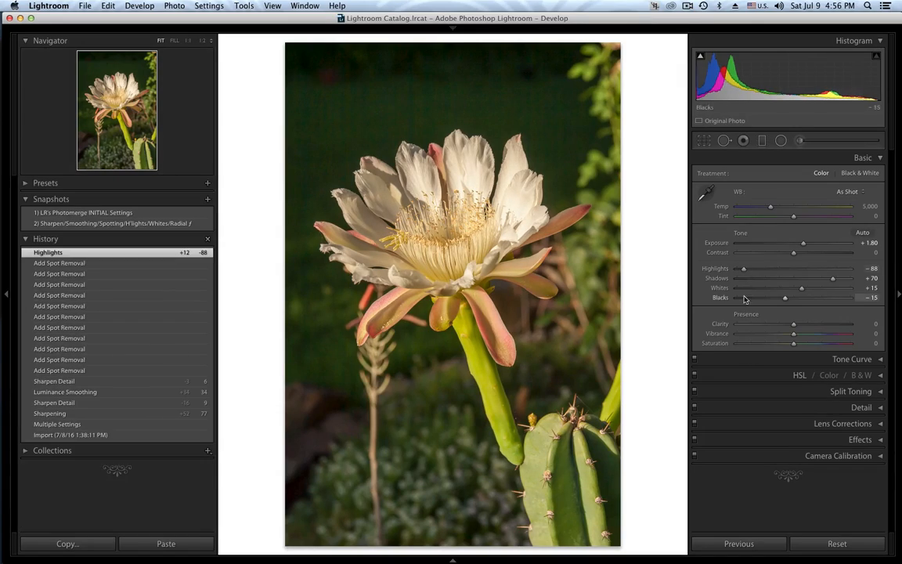
pyautogui.press('Up')
# Raise the Orange saturation to +46 with the targeted adjustment tool on the flower's outer petal
pyautogui.click(879, 375)
pyautogui.click(699, 353)
pyautogui.moveTo(558, 249); pyautogui.dragTo(558, 228)
pyautogui.click(880, 227)
# Set the Highlights of the HDR image to -84
pyautogui.click(871, 269)
pyautogui.press('Up')
pyautogui.press('Up')
pyautogui.press('Up')
pyautogui.press('Up')
pyautogui.press('Return')
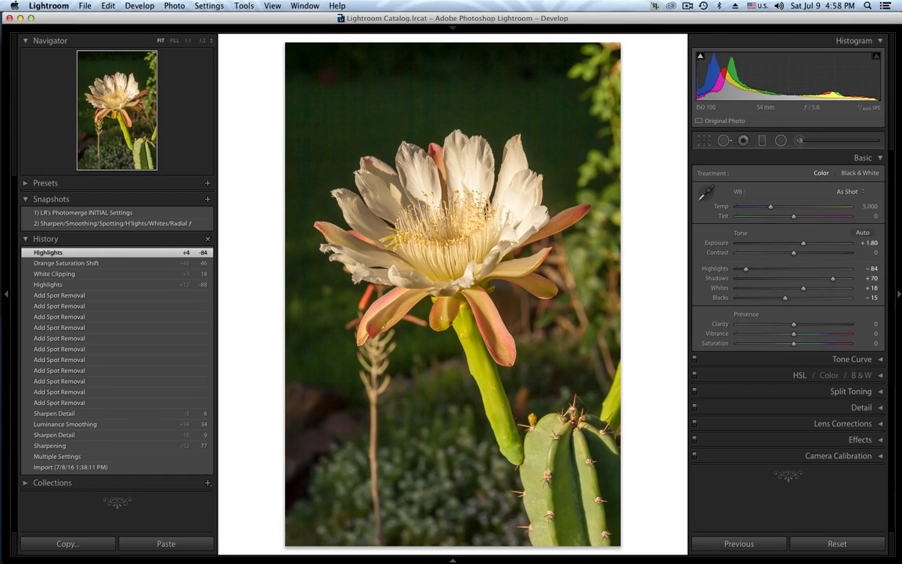
# Draw a radial filter around the whole flower with the Burn (Darken) effect at -0.30 Exposure to darken the surroundings
pyautogui.click(781, 141)
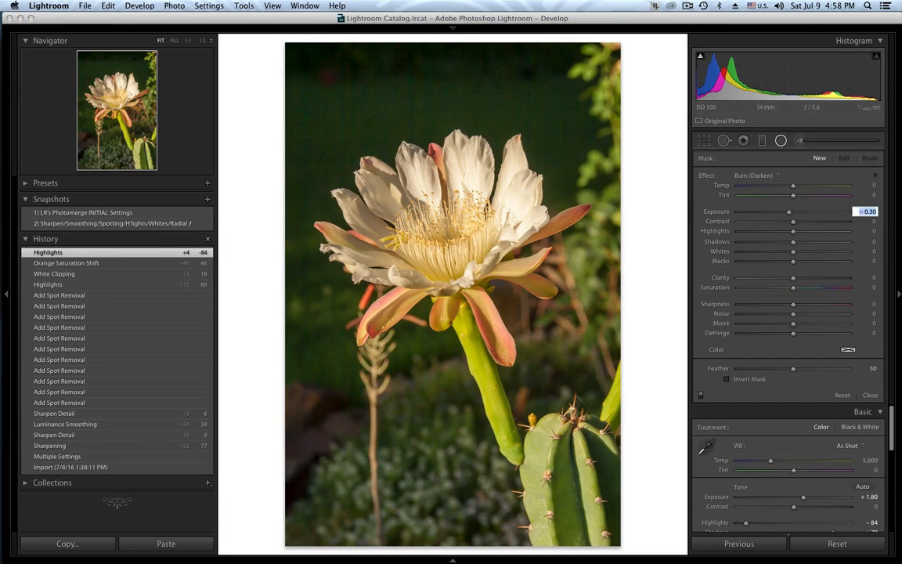
pyautogui.moveTo(417, 118); pyautogui.dragTo(453, 279)
pyautogui.moveTo(602, 284); pyautogui.dragTo(601, 283)
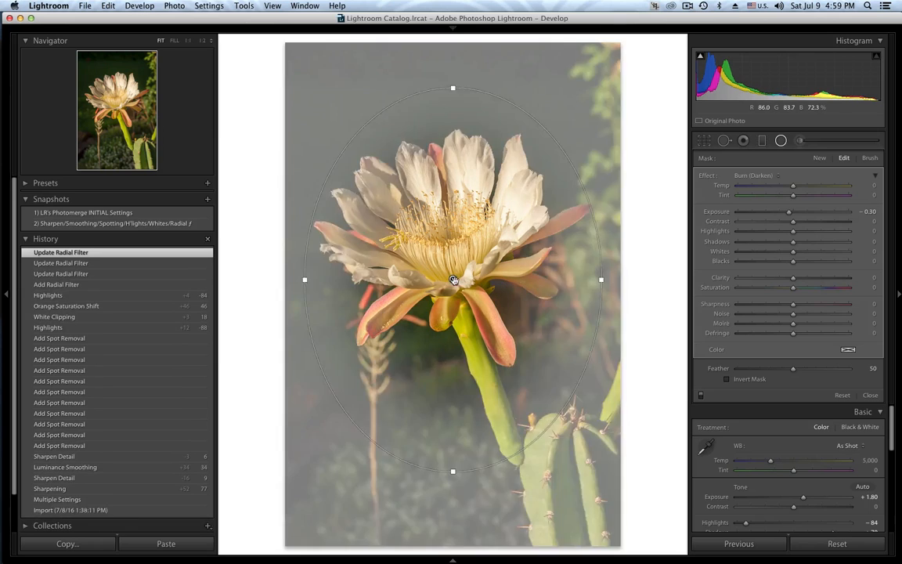
# Lower the Clarity and Feather of the darkening radial filter and shift it slightly upward on the flower
pyautogui.moveTo(793, 279); pyautogui.dragTo(774, 280)
pyautogui.moveTo(793, 370); pyautogui.dragTo(774, 370)
pyautogui.moveTo(452, 279); pyautogui.dragTo(451, 263)
pyautogui.press('Return')
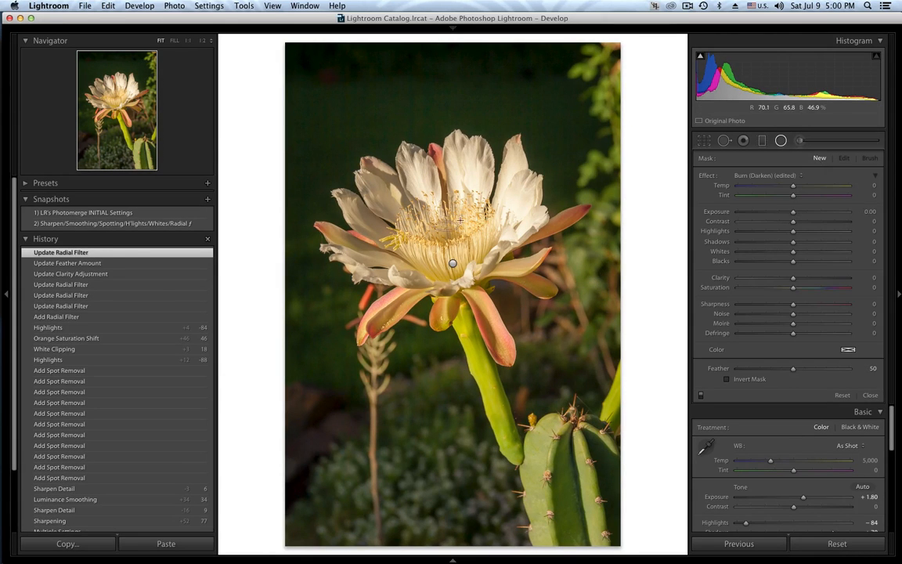
# Add a smaller radial filter around the blossom with Exposure 0.00 and Clarity 32
pyautogui.moveTo(558, 125); pyautogui.dragTo(559, 124)
pyautogui.moveTo(793, 278); pyautogui.dragTo(800, 281)
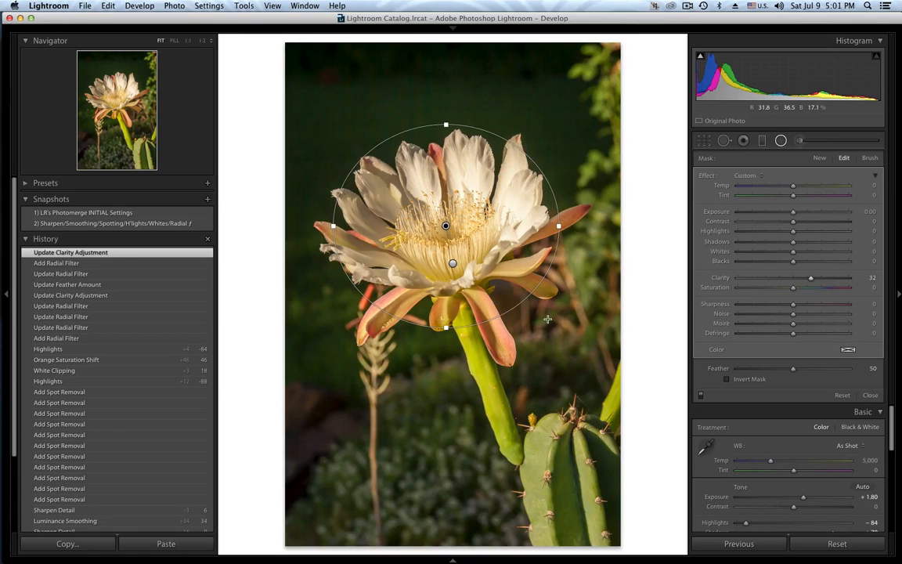